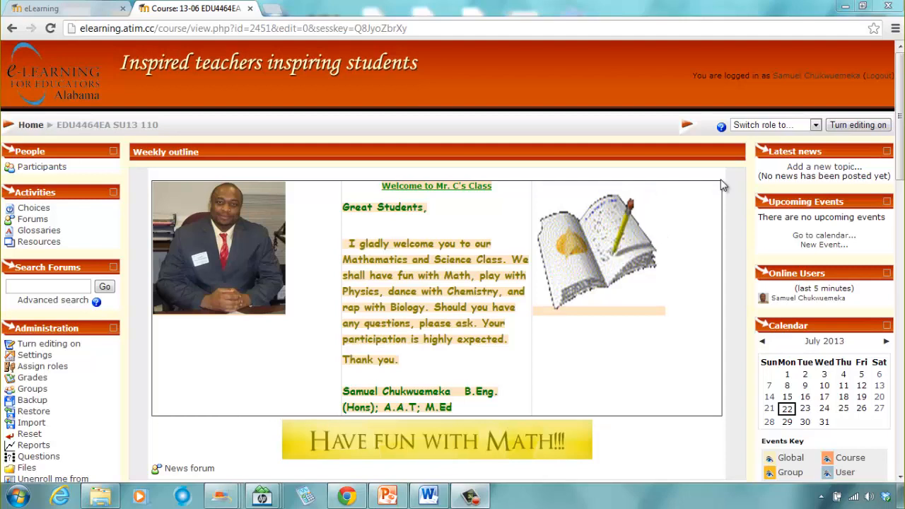
Turn on course editing and add an "Advanced uploading of files" assignment to the September 9 - September 15 week.
click(845, 128)
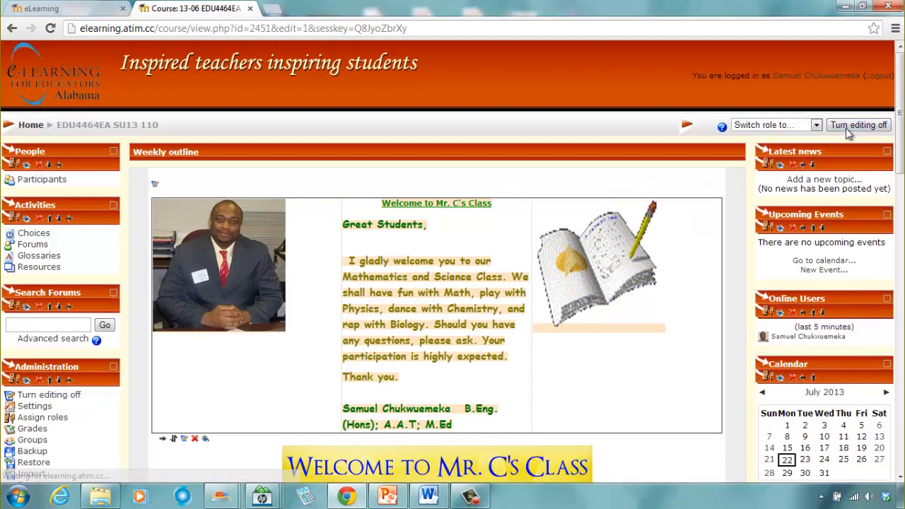
scroll(501, 311, down, 10)
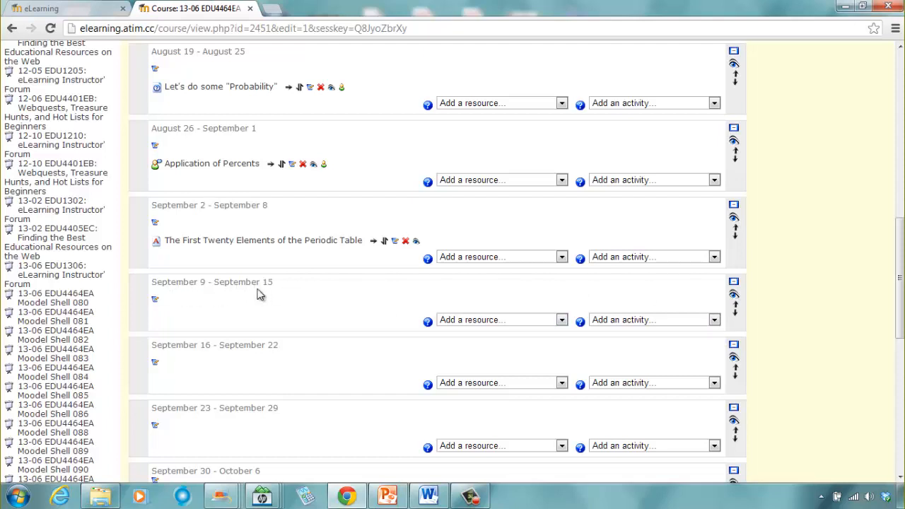
click(622, 321)
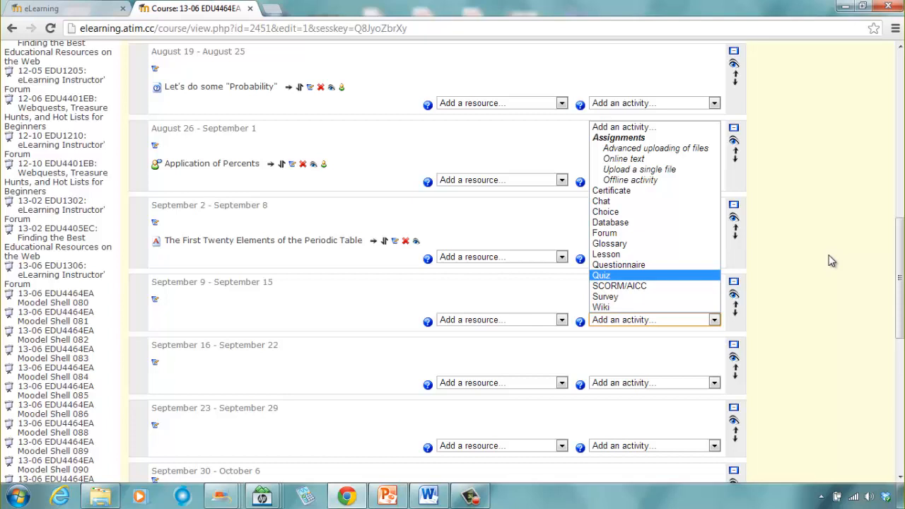
click(667, 151)
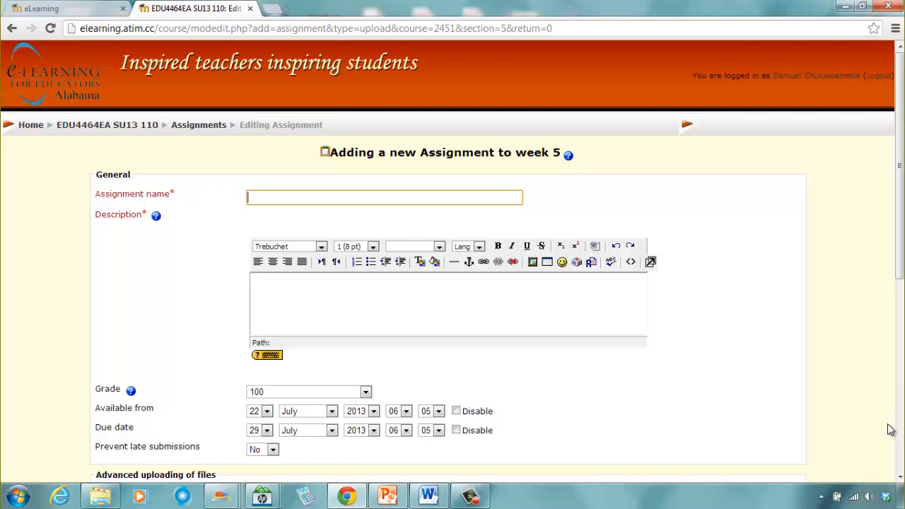
Name the assignment "Word Problems on Linear Equations".
text(Word Problems on Linear )
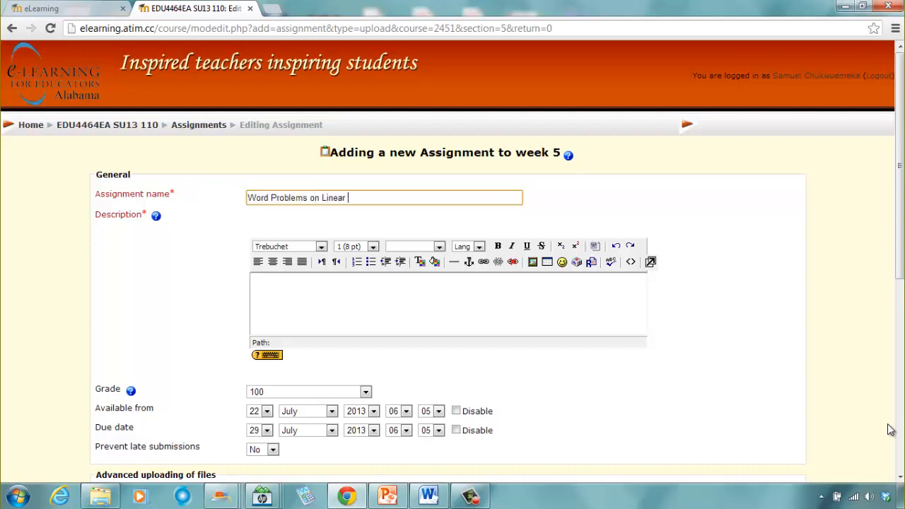
text(Equations)
Begin the description with: Make up a word problem that is a real world scenario. Translate that "English" into "Math".
scroll(706, 198, down, 2)
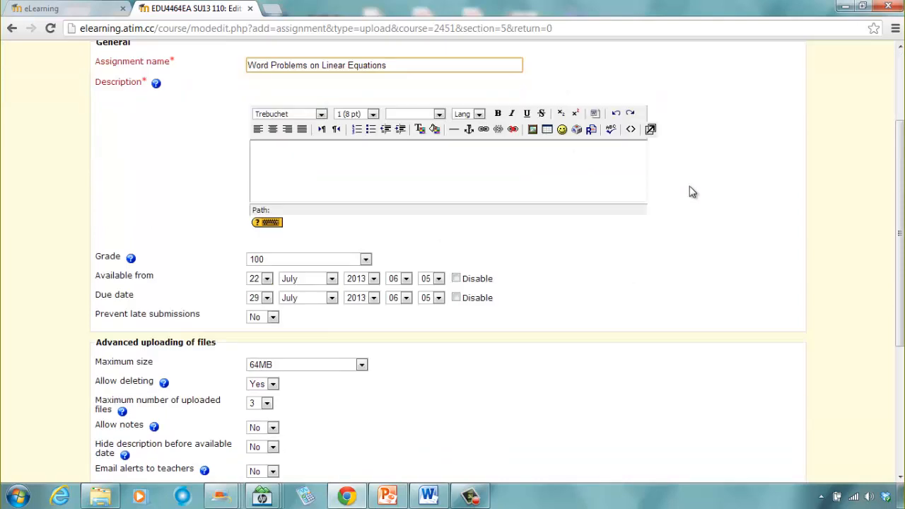
click(311, 158)
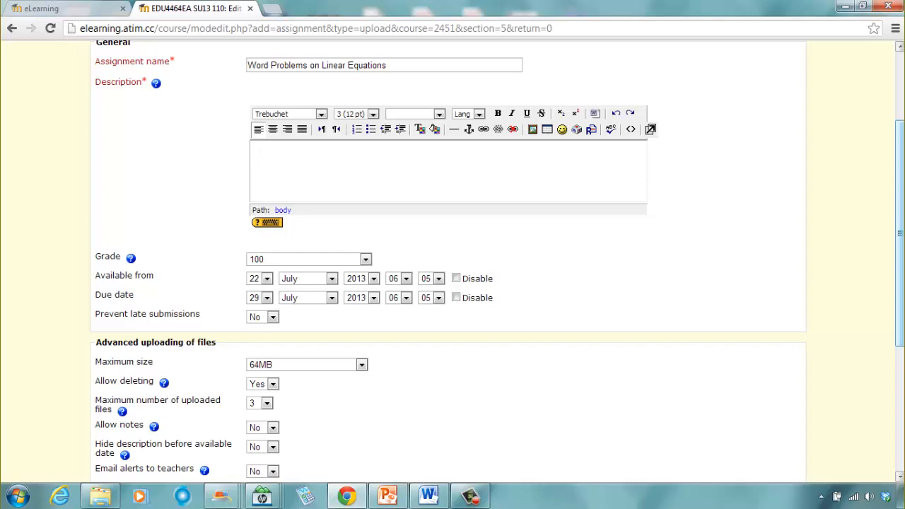
text(Make up an)
key(BackSpace)
text(word problem)
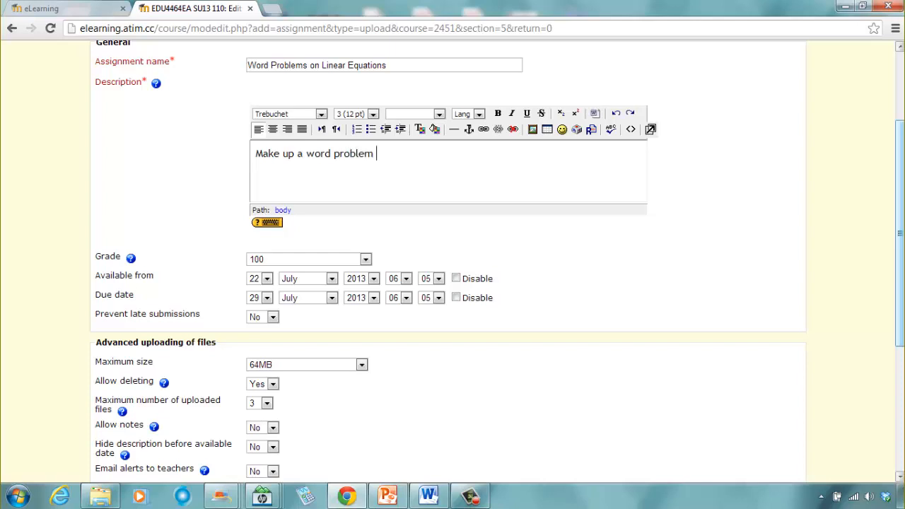
text( that is a real word)
key(BackSpace)
key(BackSpace)
text(l)
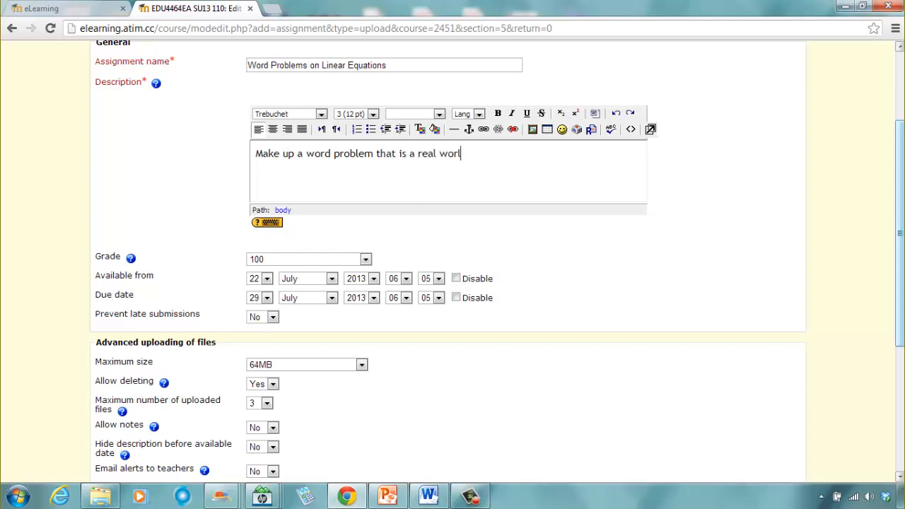
text(d scenario. Translate that )
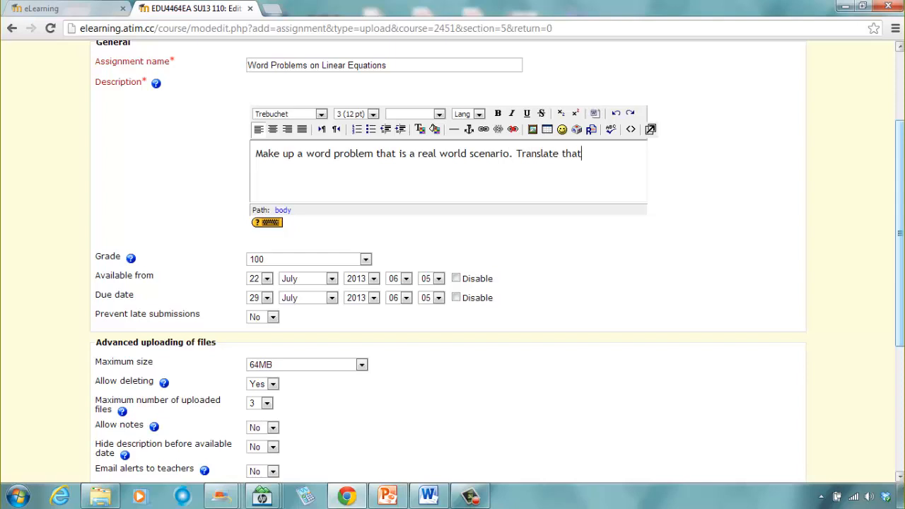
text(En)
key(BackSpace)
key(BackSpace)
text("English" into)
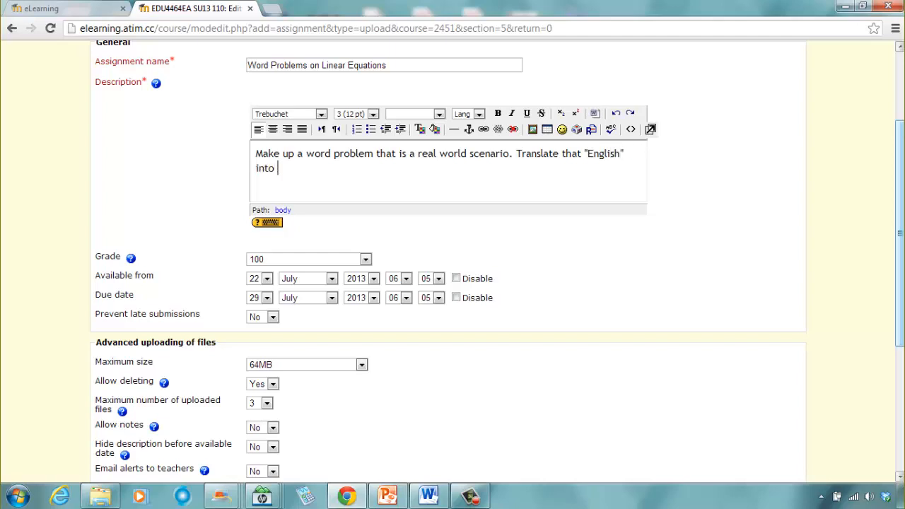
text( "Math". Use appr)
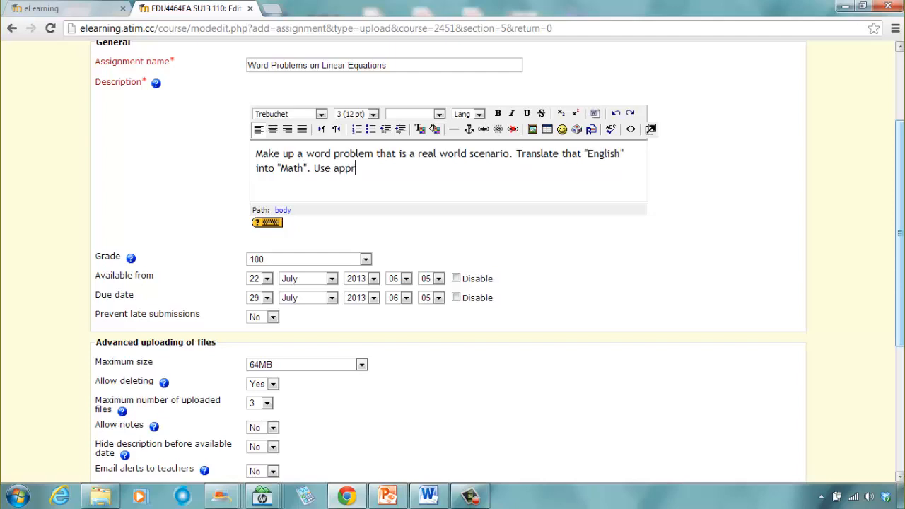
Replace the unfinished third sentence of the description with "You do not need to solve the equation.".
key(BackSpace)
key(BackSpace)
key(BackSpace)
key(BackSpace)
key(BackSpace)
key(BackSpace)
key(BackSpace)
key(BackSpace)
text(U)
key(BackSpace)
text(You do not need to sol)
key(BackSpace)
key(BackSpace)
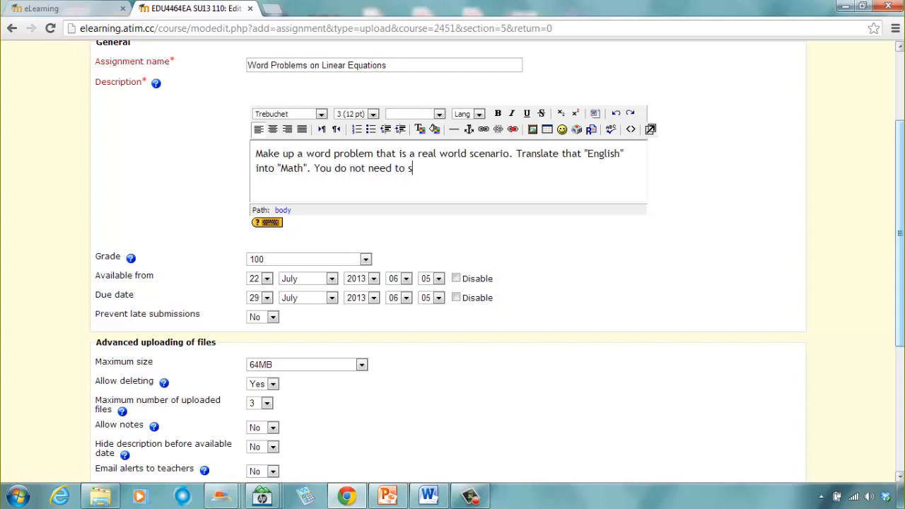
text(olve the equation. J)
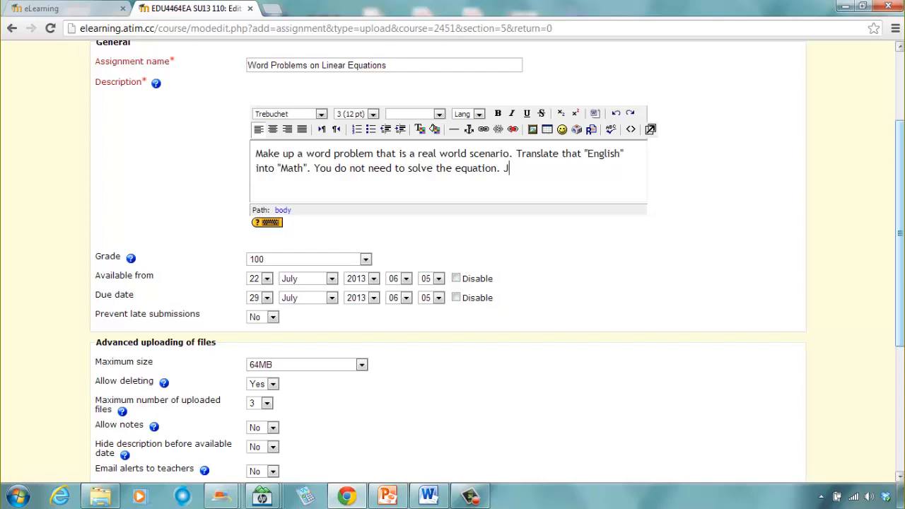
Continue the description with: Just "translate". Use appropriate letters for your variables.
text(ust Tra)
key(BackSpace)
key(BackSpace)
key(BackSpace)
text("transla)
text(te)
text(". )
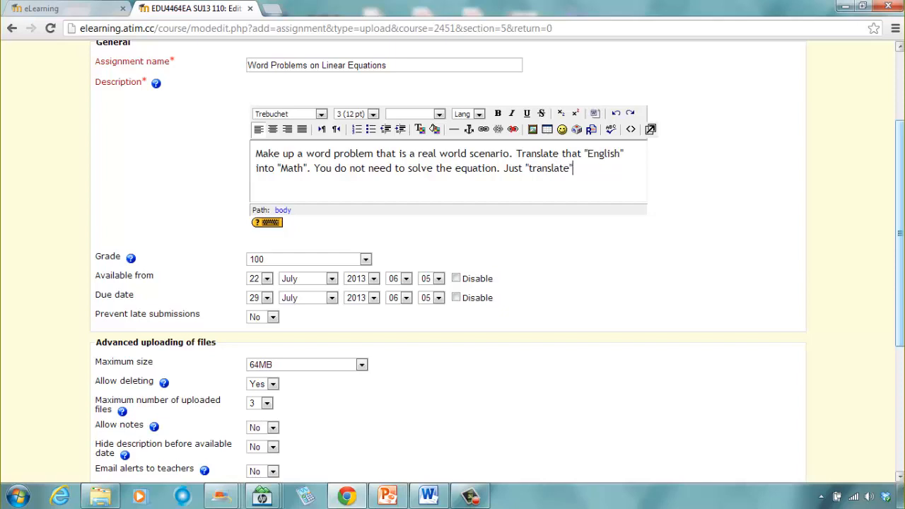
text(Use appropriate letter)
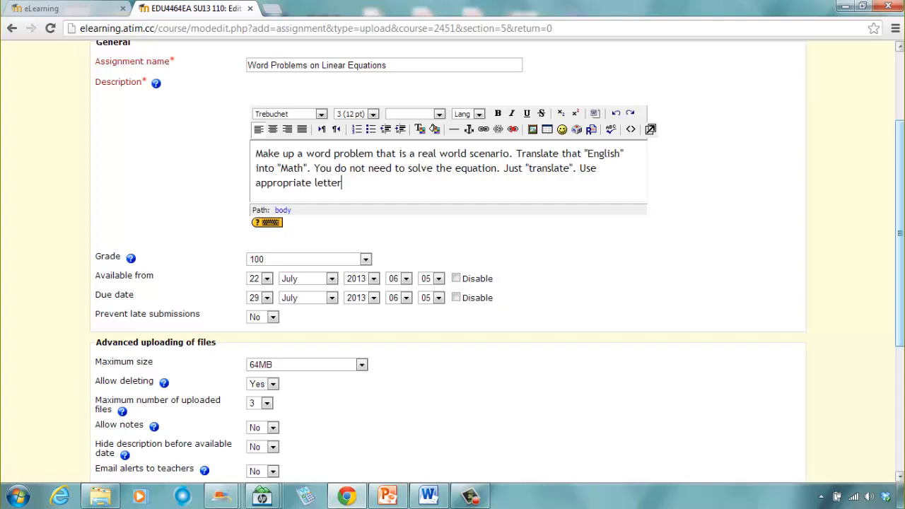
text(s for your variables)
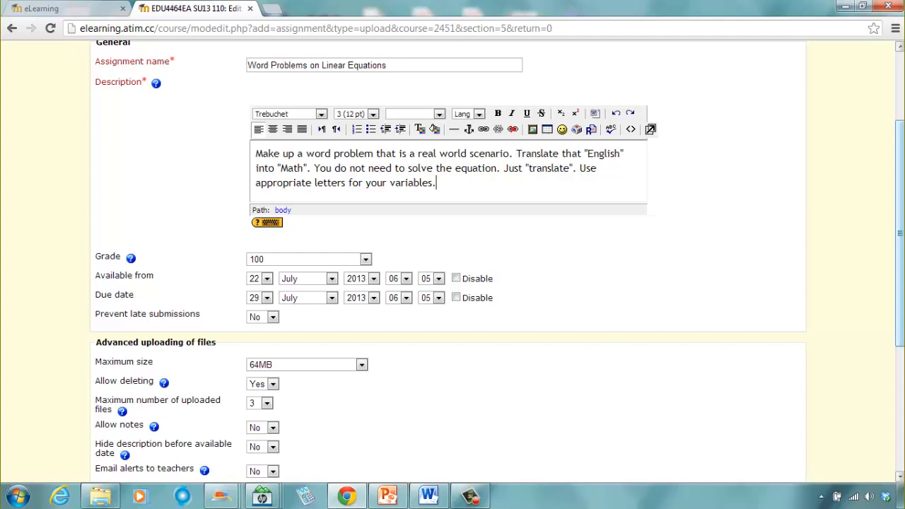
text(.)
Leave a blank line in the description and add an opening quotation mark with "For example:" on its own line.
key(Return)
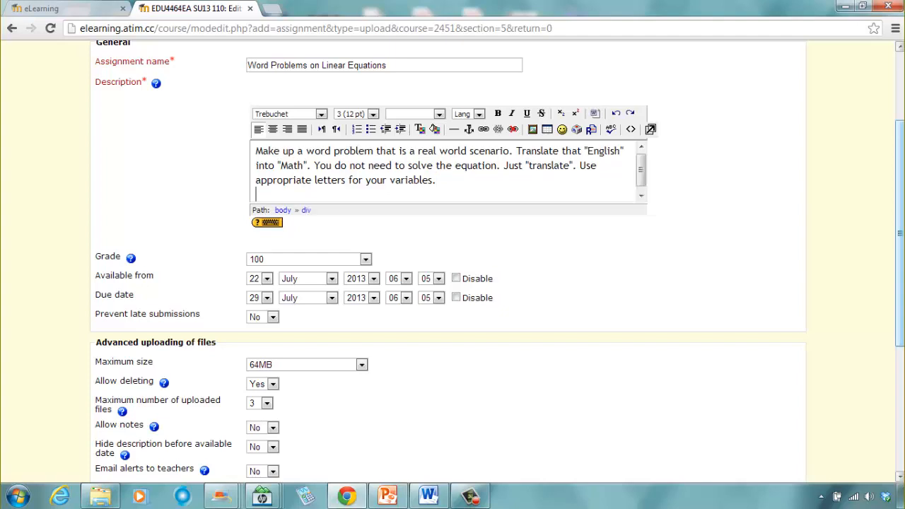
key(Return)
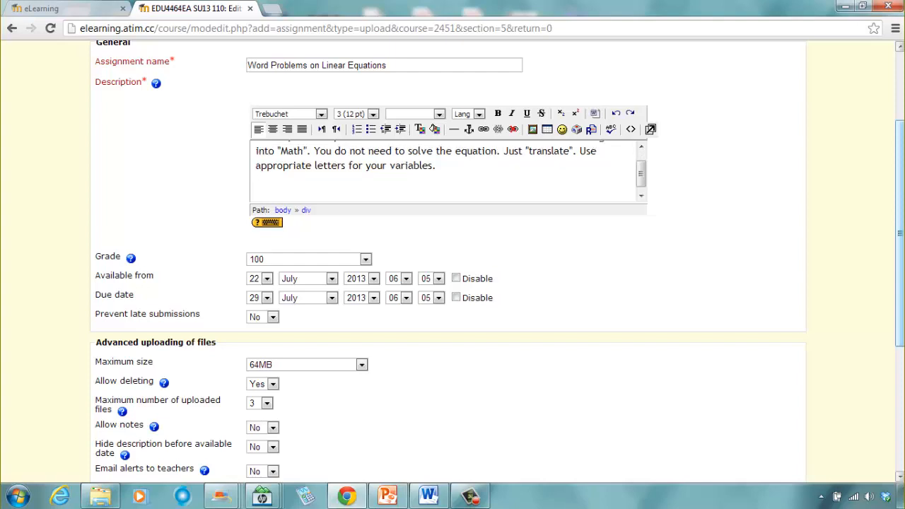
text("For example:)
key(Return)
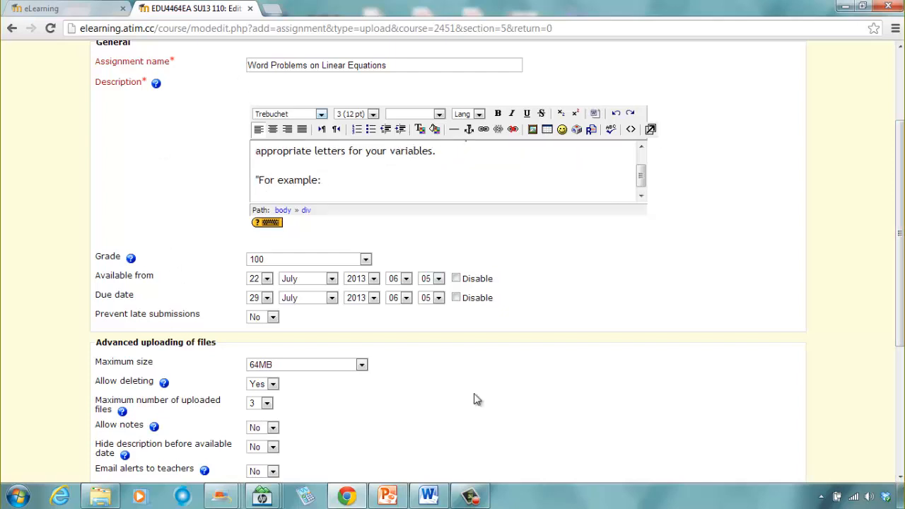
Switch to PowerPoint and copy the entire body text of the Question 10 slide, from "Can you guess my age?" to the final equation.
click(387, 496)
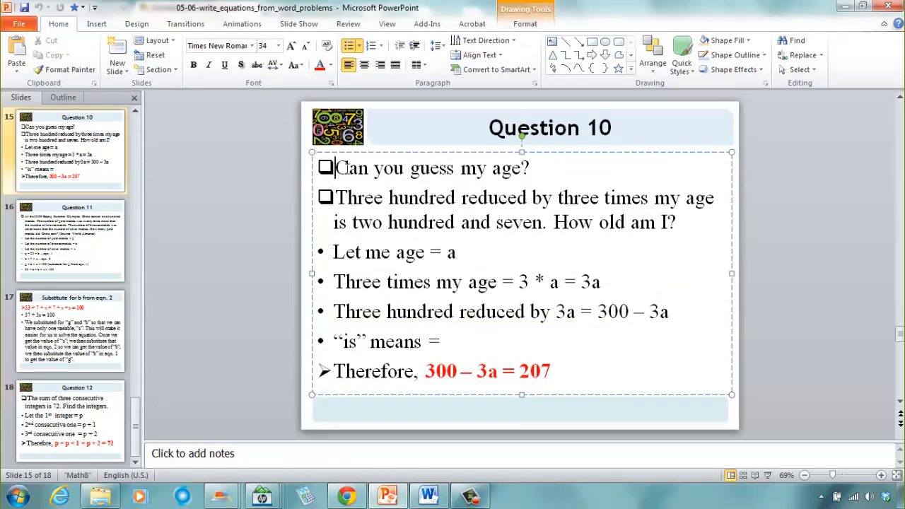
drag(340, 167, 574, 366)
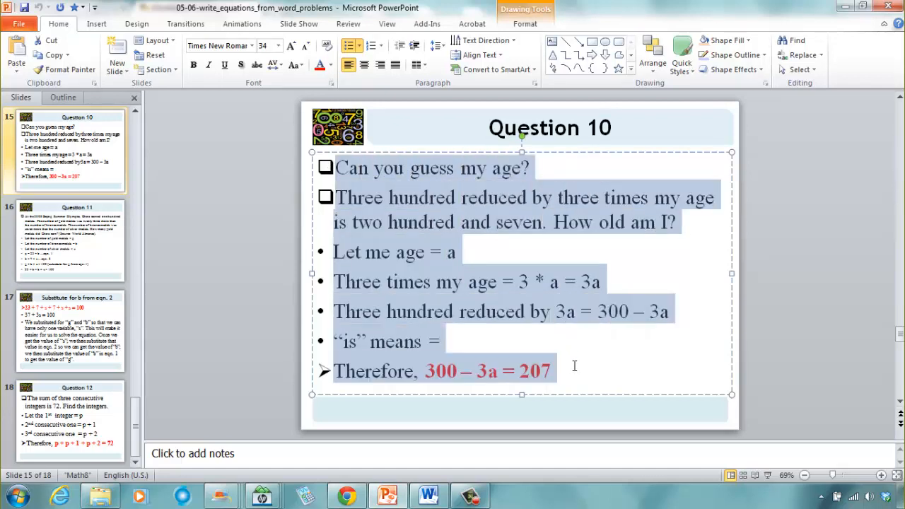
right_click(420, 235)
click(452, 315)
click(544, 241)
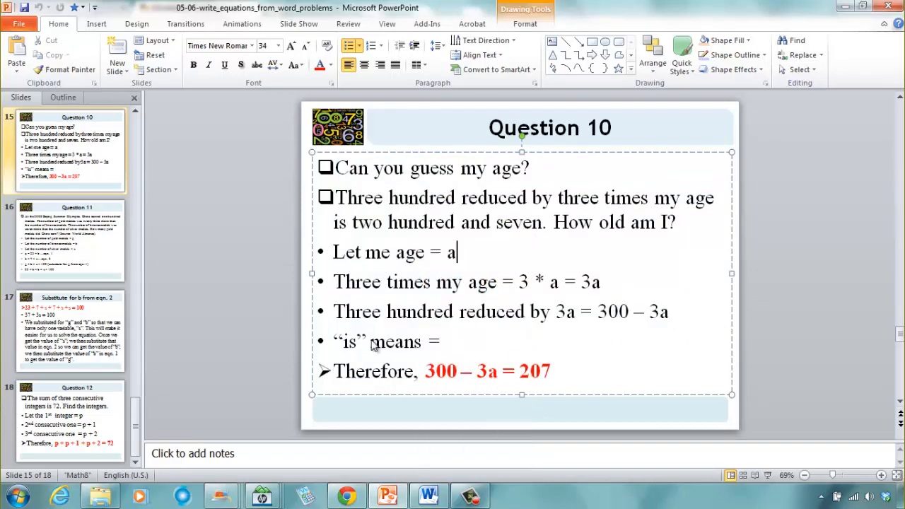
Return to Chrome and paste the copied slide text under "For example:" in the assignment description.
click(431, 497)
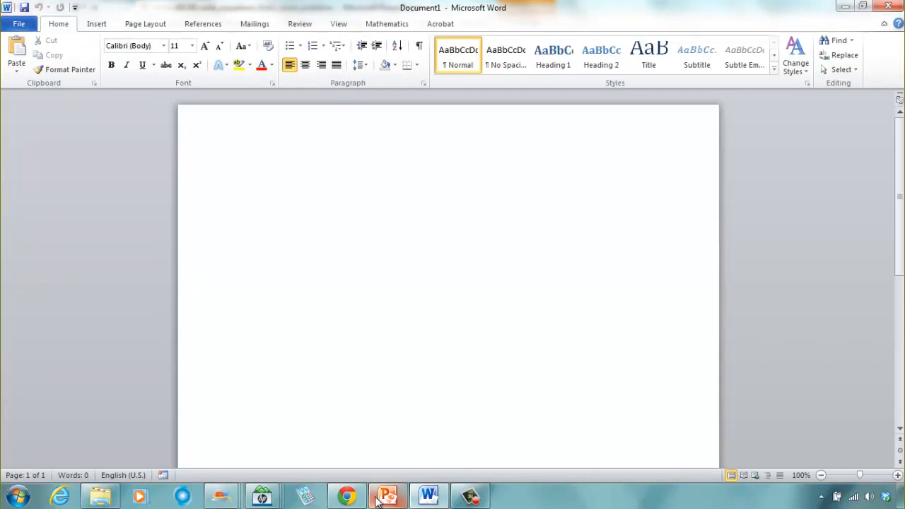
click(346, 496)
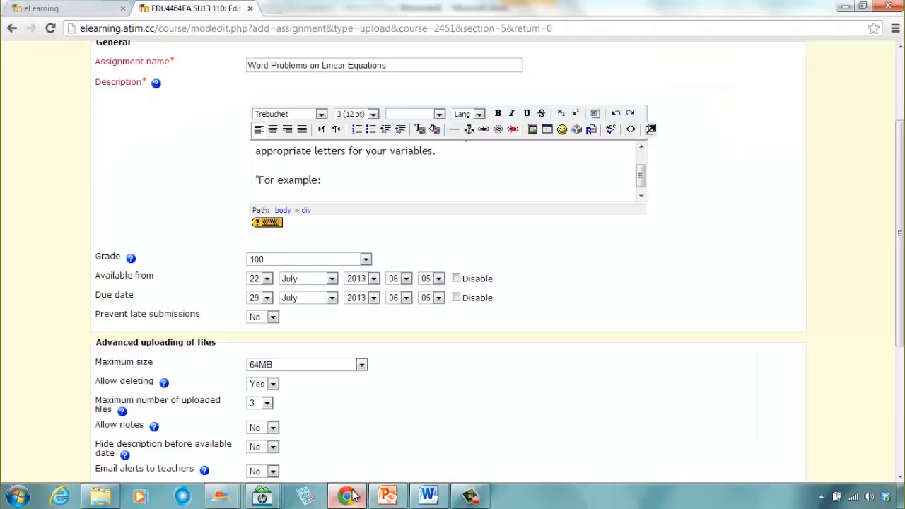
right_click(332, 191)
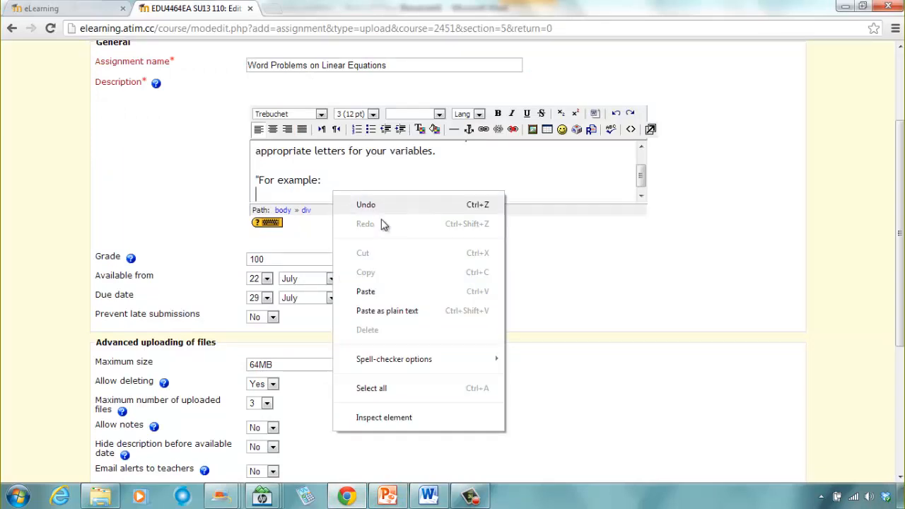
click(373, 292)
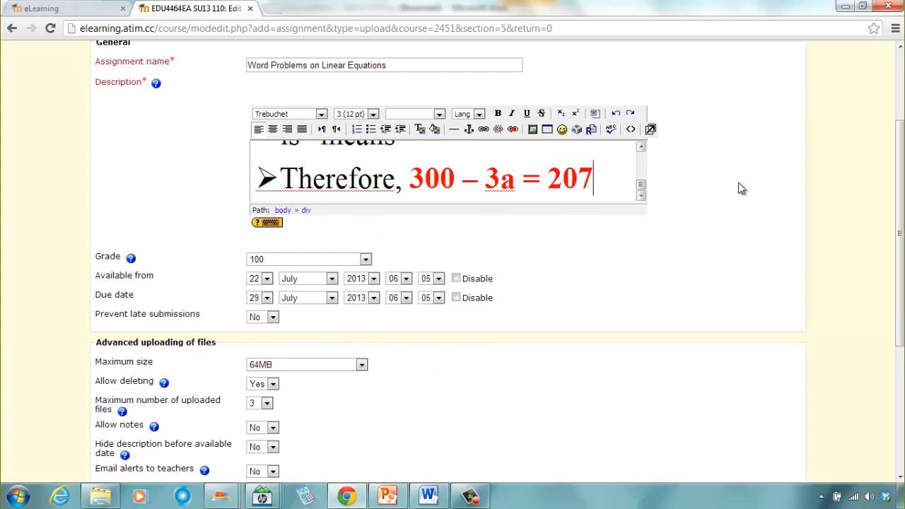
Open the description in the full-screen editor and set the pasted example's font size to 3 (12 pt).
click(650, 130)
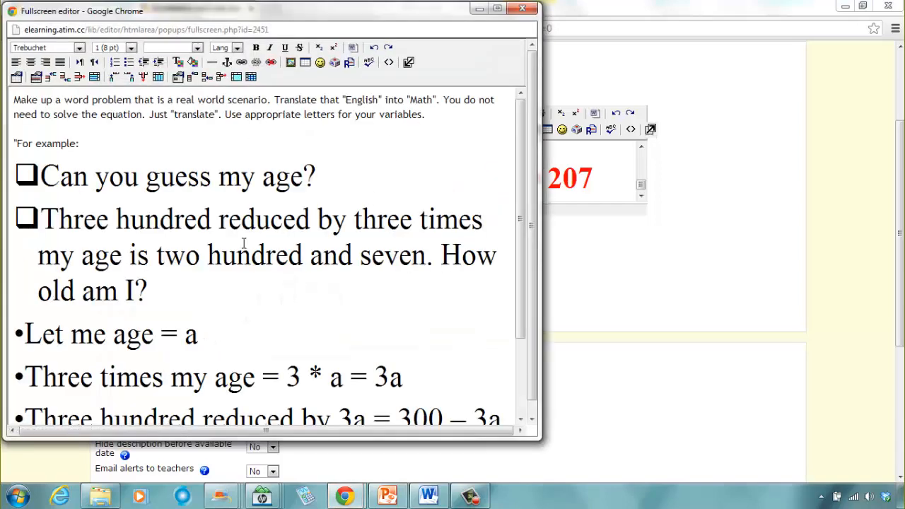
scroll(220, 201, down, 3)
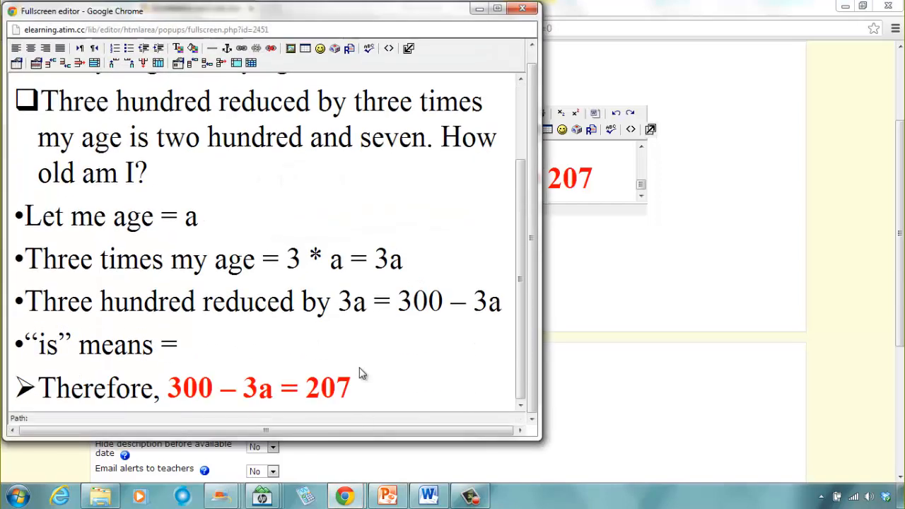
drag(355, 390, 25, 120)
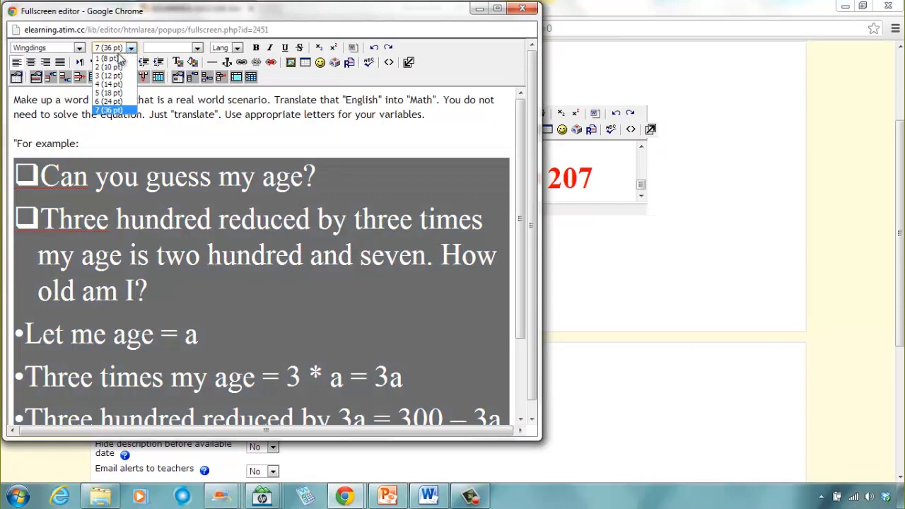
click(108, 75)
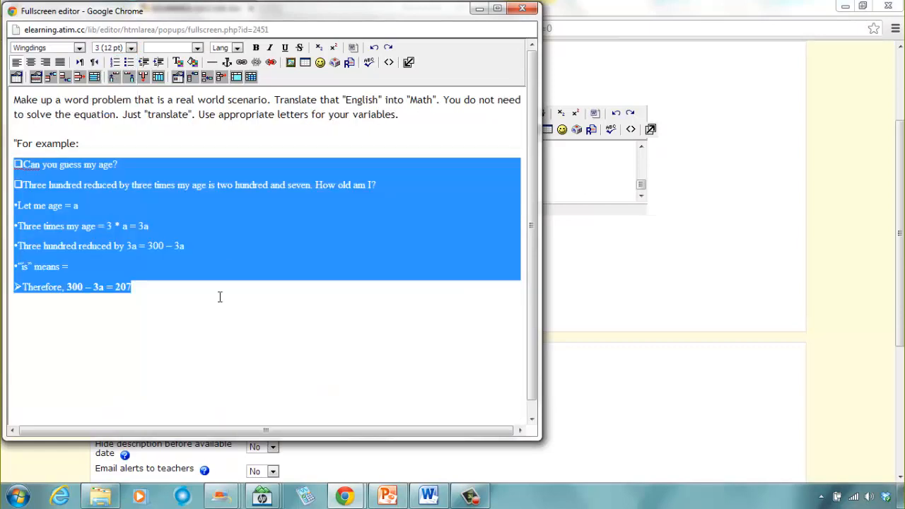
click(161, 295)
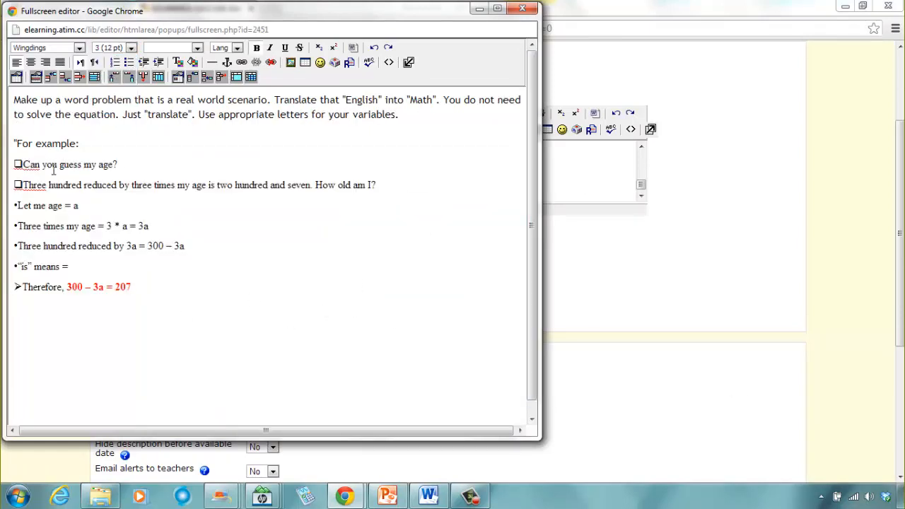
Add a closing quotation mark after the equation 300 – 3a = 207 at the end of the example.
drag(20, 161, 172, 287)
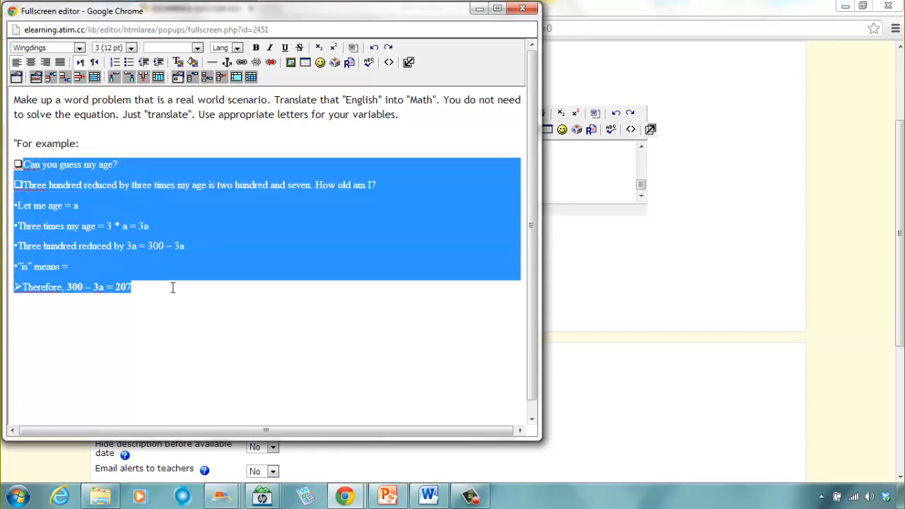
click(165, 285)
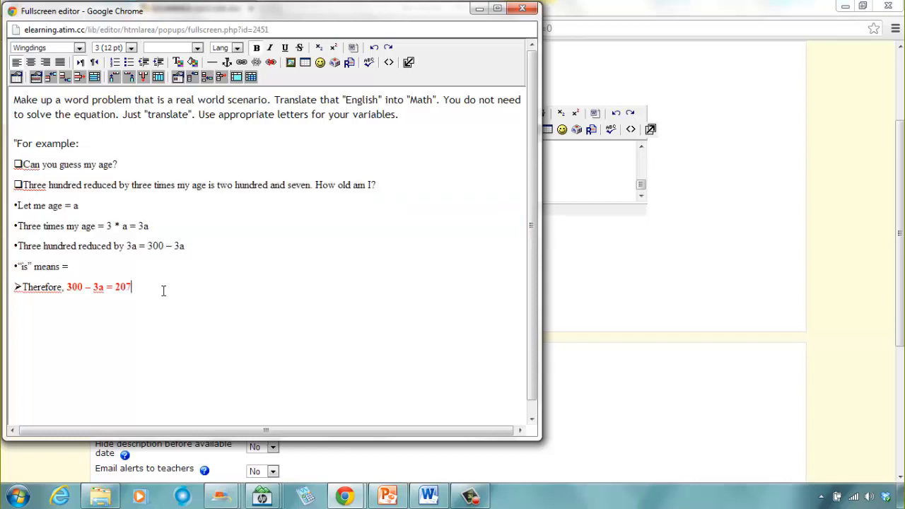
text(")
key(Return)
Make the whole example bold, from "For example:" to the final equation, and start a line below it with "Type".
click(28, 159)
drag(27, 160, 132, 284)
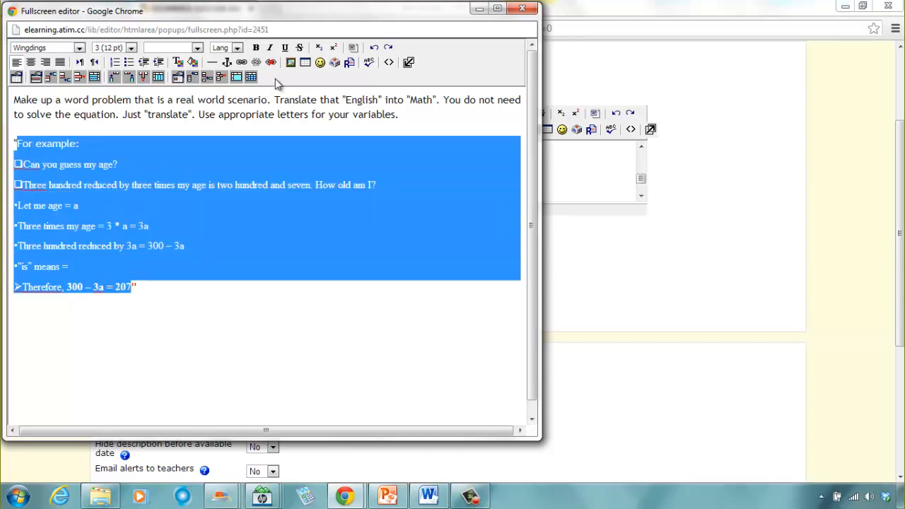
click(256, 48)
click(170, 337)
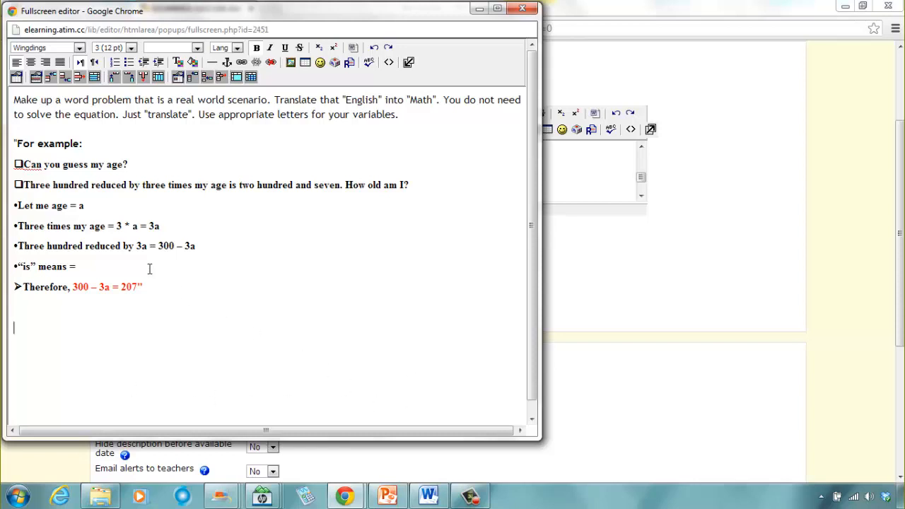
text(Type)
drag(45, 334, 3, 326)
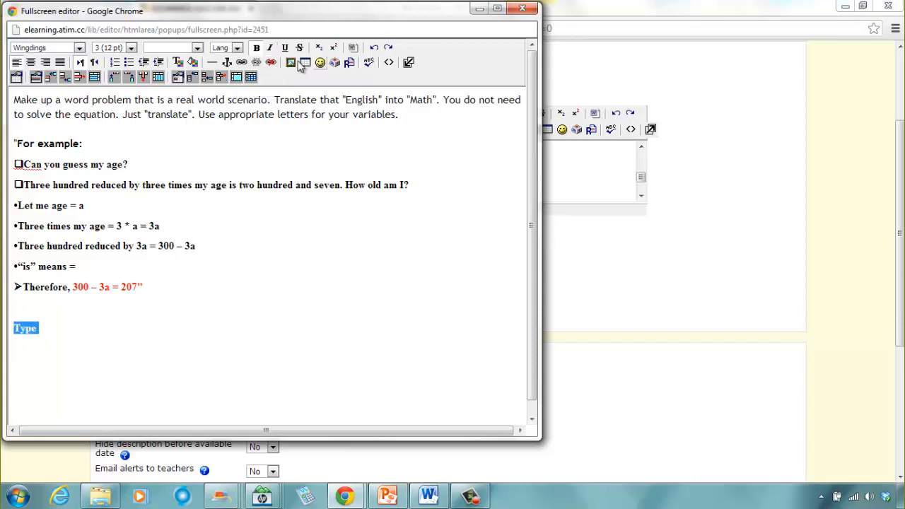
click(193, 65)
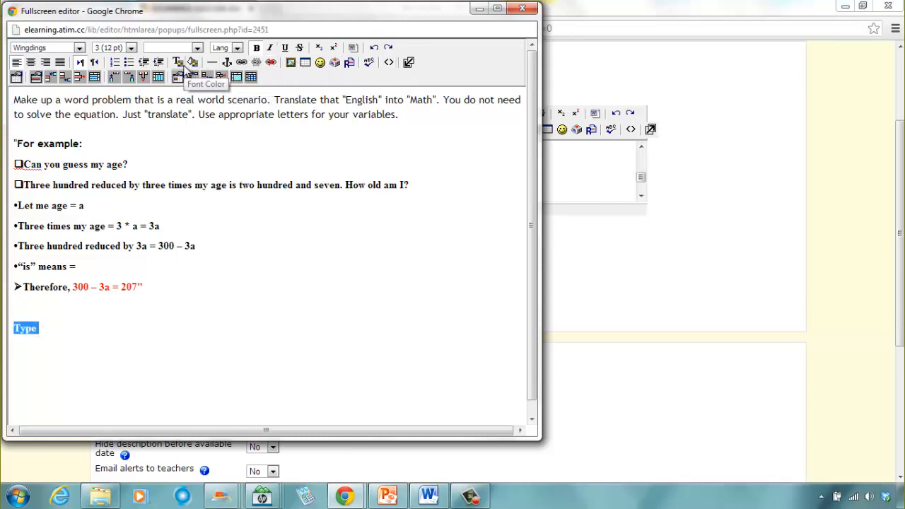
click(405, 254)
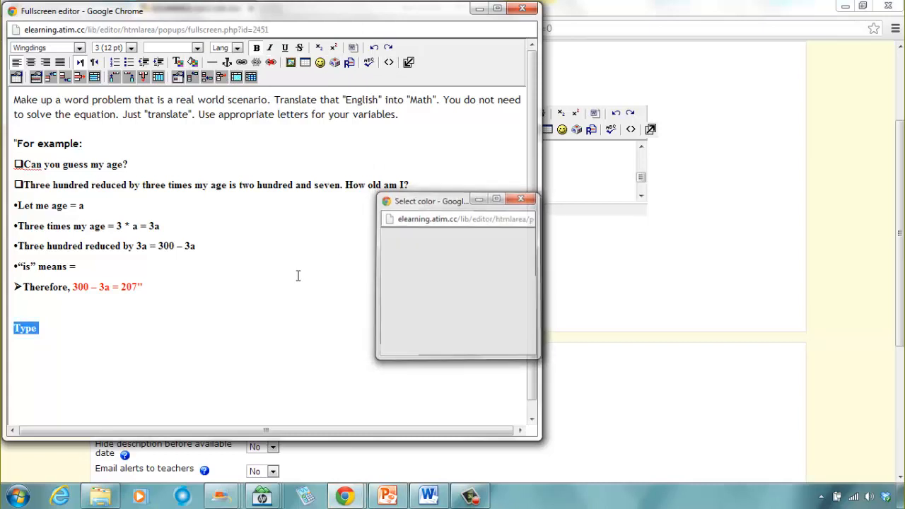
click(151, 337)
Extend the new line below the example to "Type your" and remove its bold formatting.
text(you)
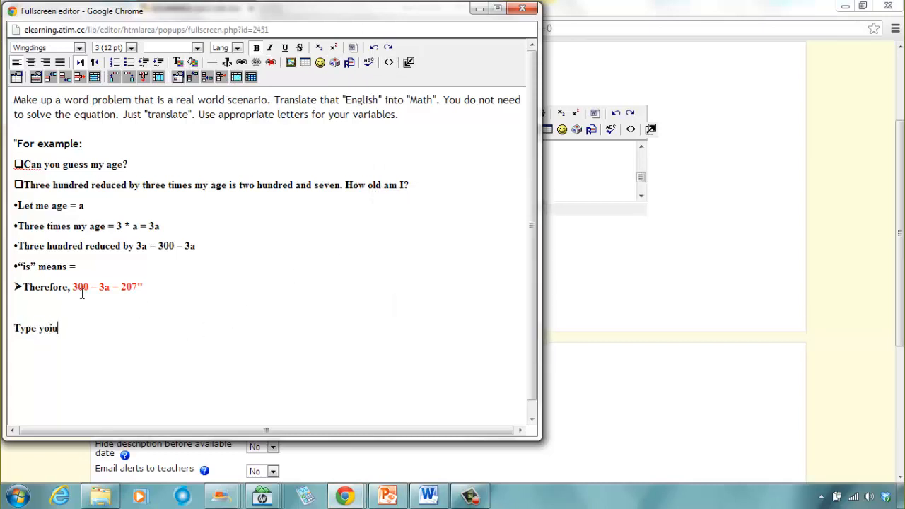
key(BackSpace)
text(ur)
triple_click(30, 328)
click(255, 48)
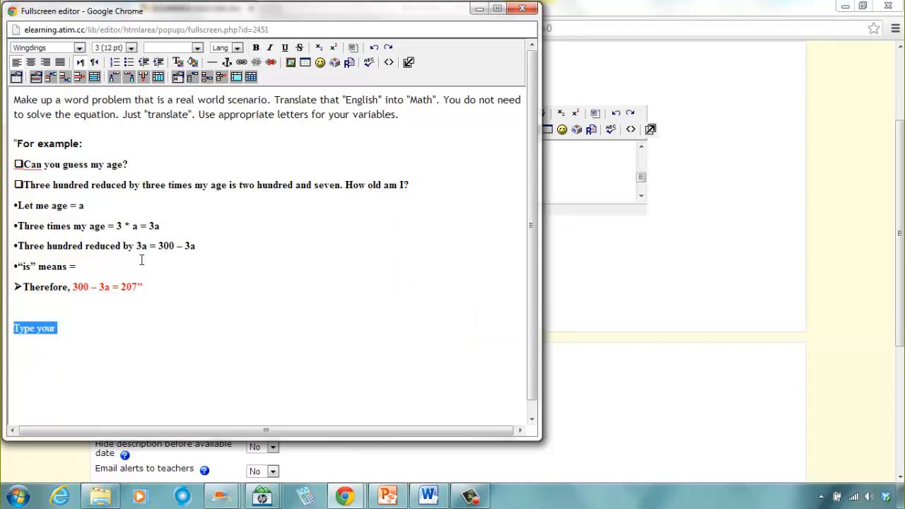
click(72, 329)
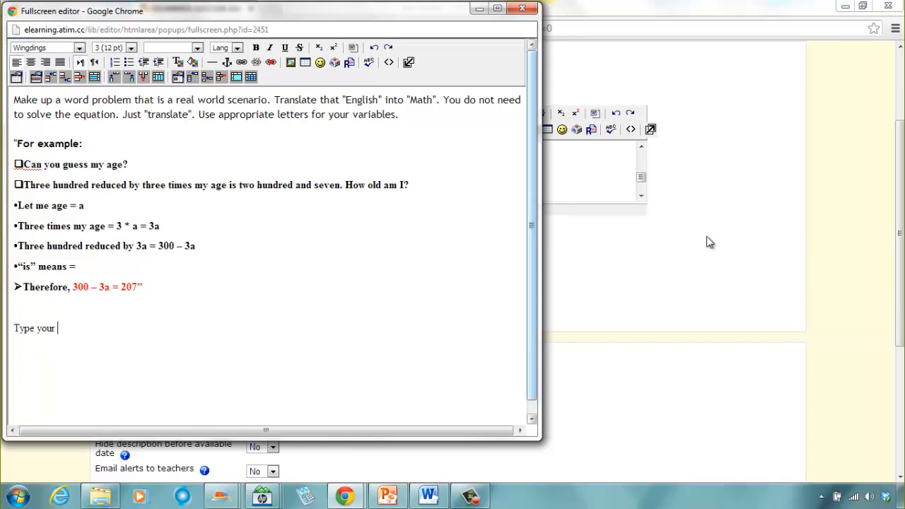
Complete the instruction line as "Type your responses in a Word document and save it as a document file." and begin a new line.
text(respon)
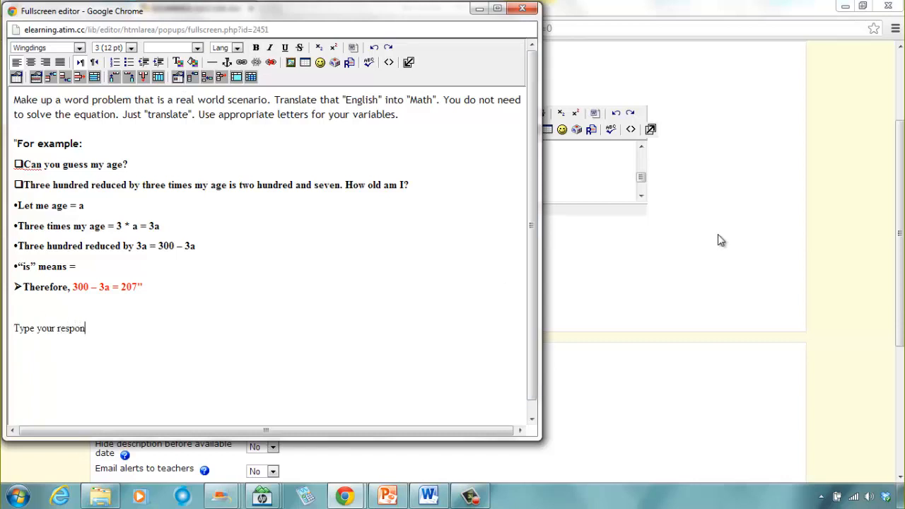
text(ses in a )
text(")
text(W)
text(ord)
text( doucment)
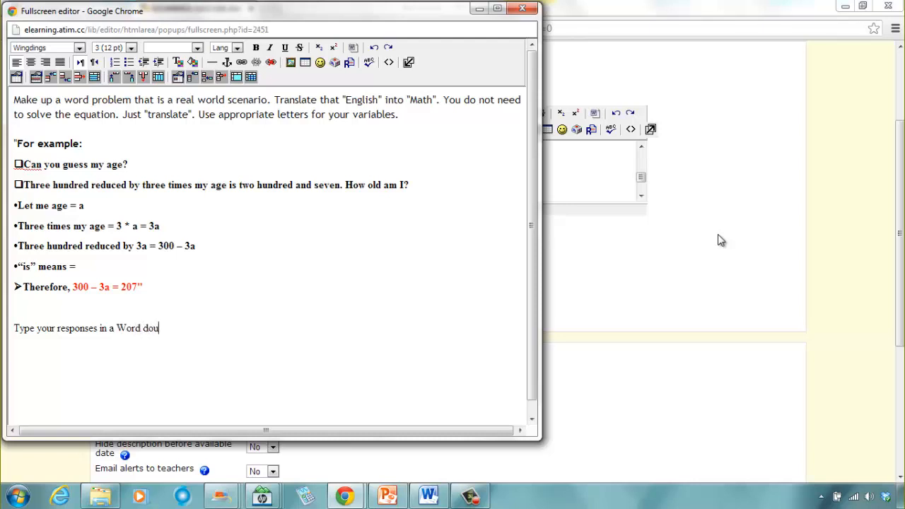
key(BackSpace)
key(BackSpace)
key(BackSpace)
key(BackSpace)
key(BackSpace)
key(BackSpace)
text(cument and save it as a )
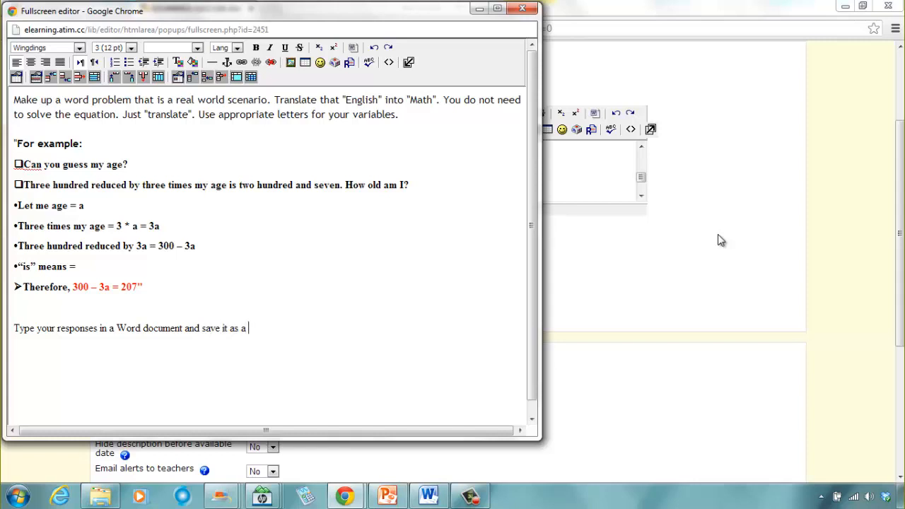
text(documet)
key(BackSpace)
key(BackSpace)
key(BackSpace)
text(ment file.)
key(Return)
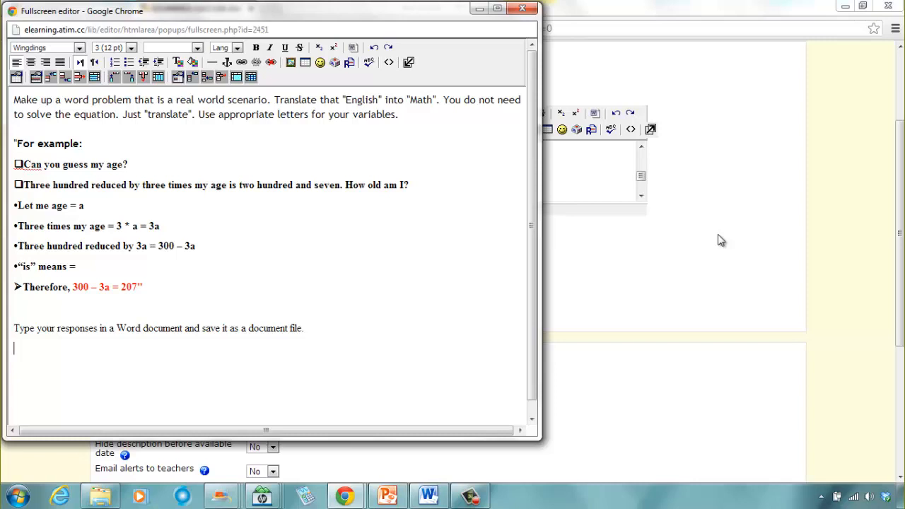
Add the instruction line "Click the "browse" button to locate your assignment" below the Word document instruction.
text(Click the "browse" b)
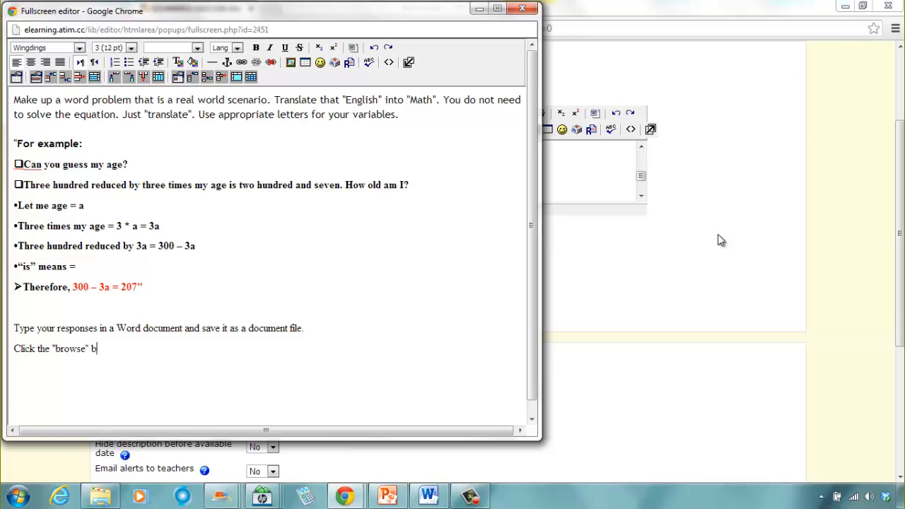
text(utton to locate your assi)
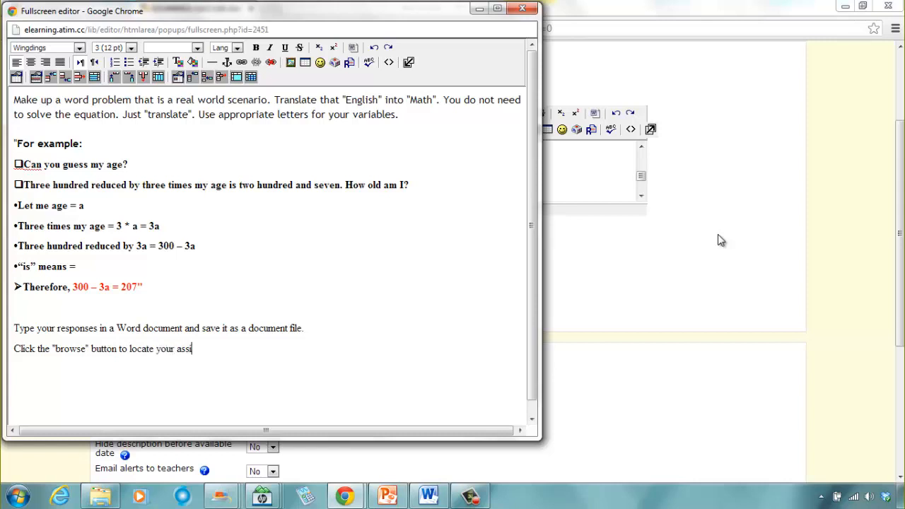
text(gnment)
key(Return)
Add the line "When you find the file, double-click on it and the name will appear in the field".
text(When you find t)
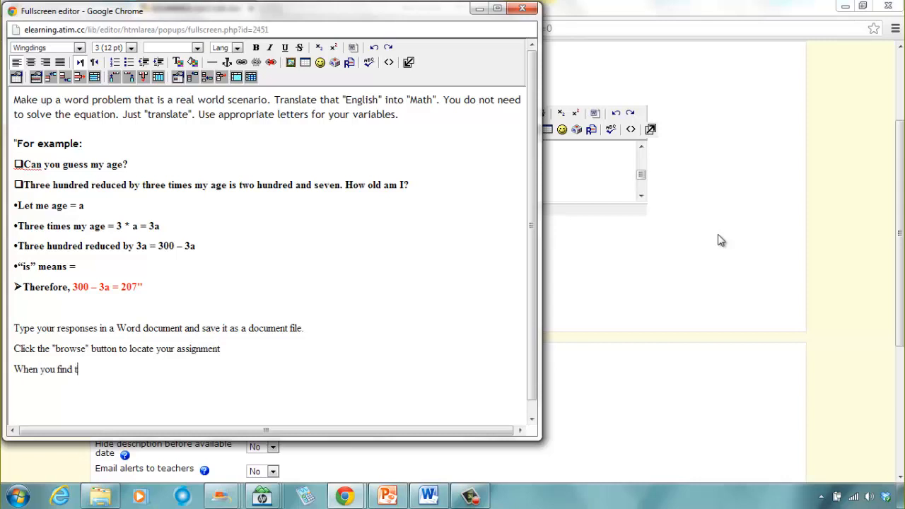
text(he file, double-click)
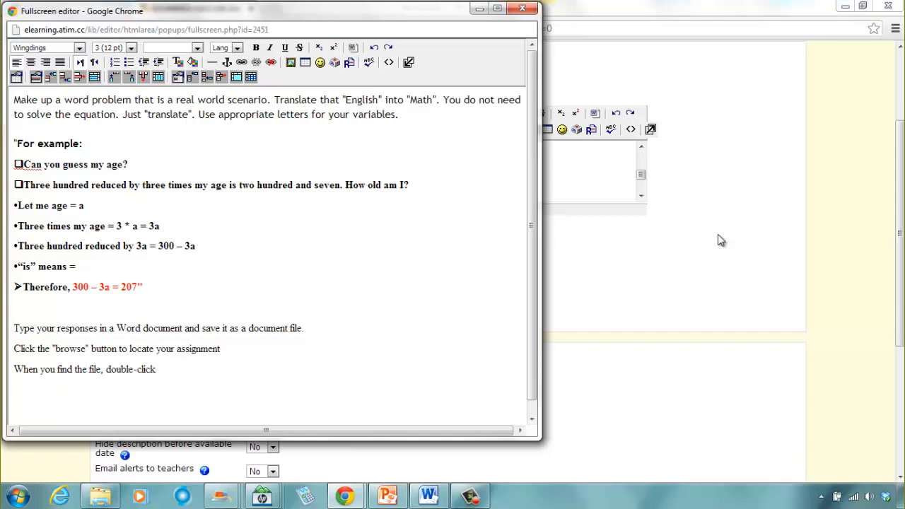
text( on it and the name will)
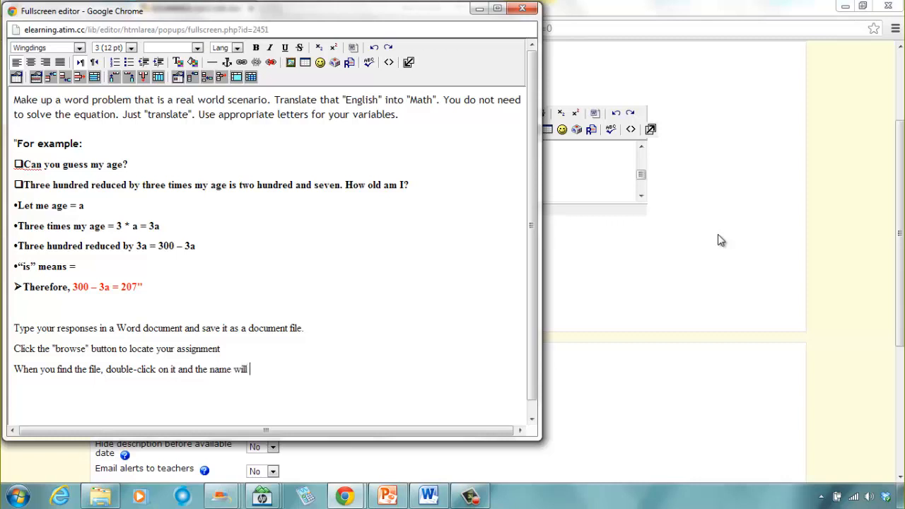
text( appear in the field)
key(Return)
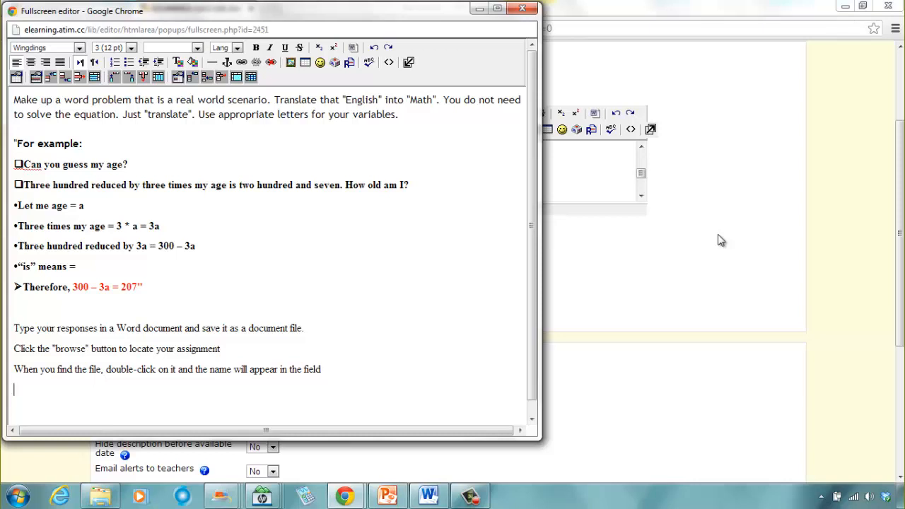
Add the last line "Click on "Upload this file" button to submit your assignment." and return from the full-screen editor to the assignment form.
text(Click on "Upload this file)
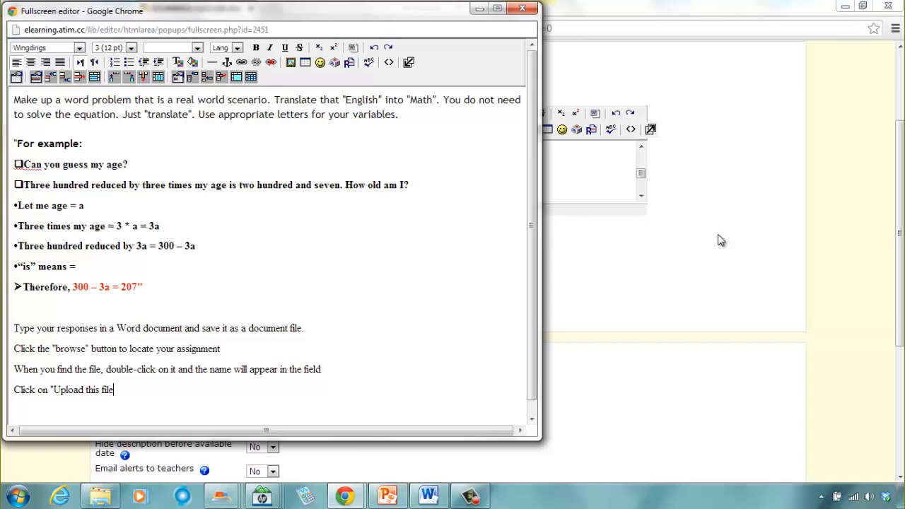
text(" button to submit your assi)
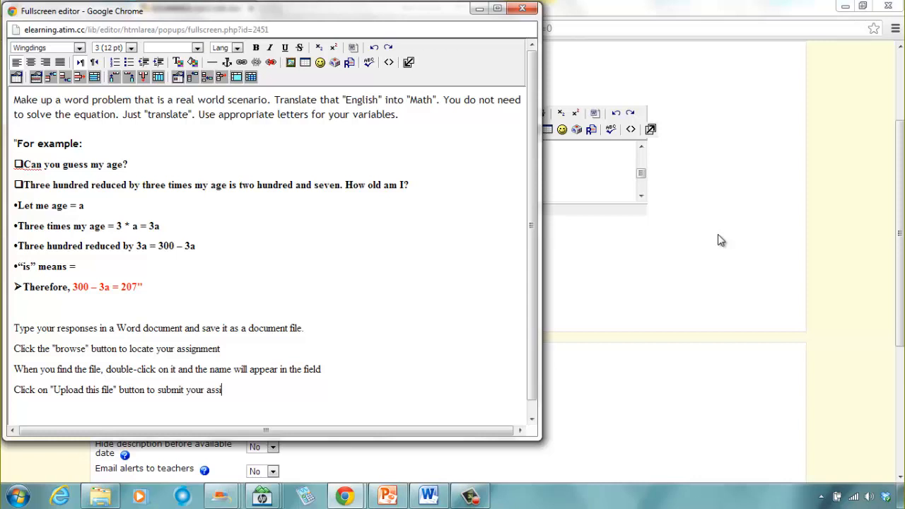
text(gnment.)
click(408, 64)
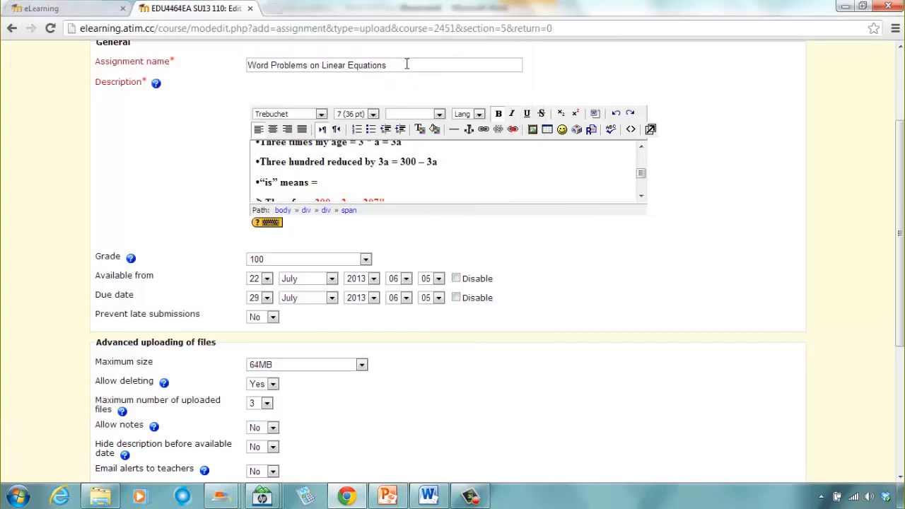
Select 100 as the assignment's grade and check the options for preventing late submissions.
scroll(452, 169, up, 3)
scroll(563, 293, down, 6)
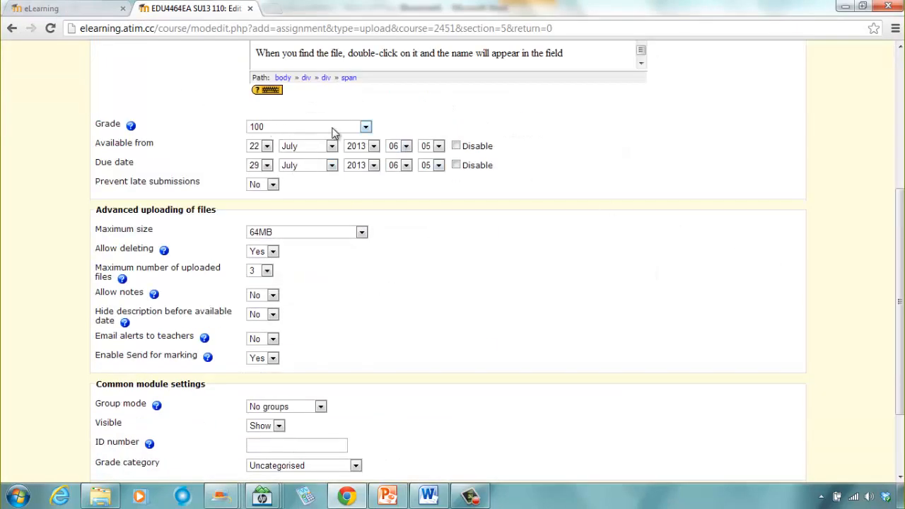
click(365, 127)
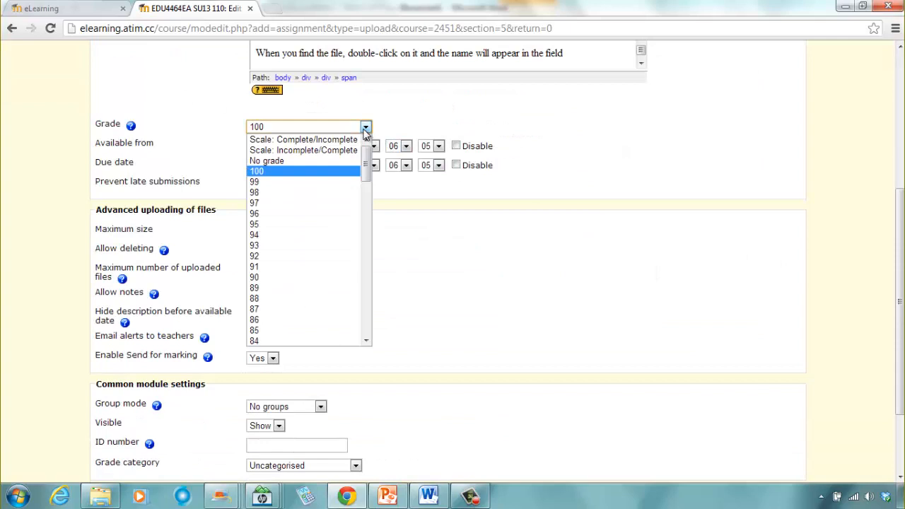
click(365, 127)
click(365, 127)
click(357, 170)
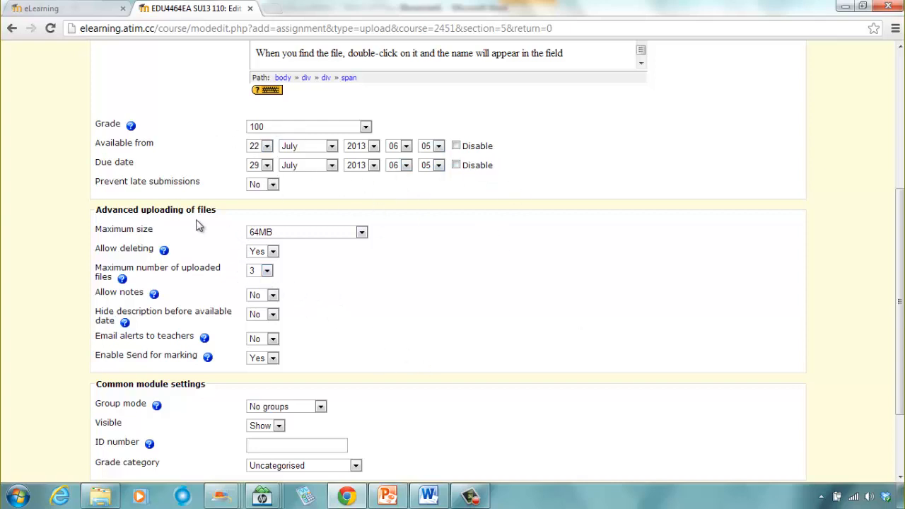
click(273, 185)
click(629, 181)
Choose 64MB as the maximum size for uploaded files.
scroll(595, 251, down, 3)
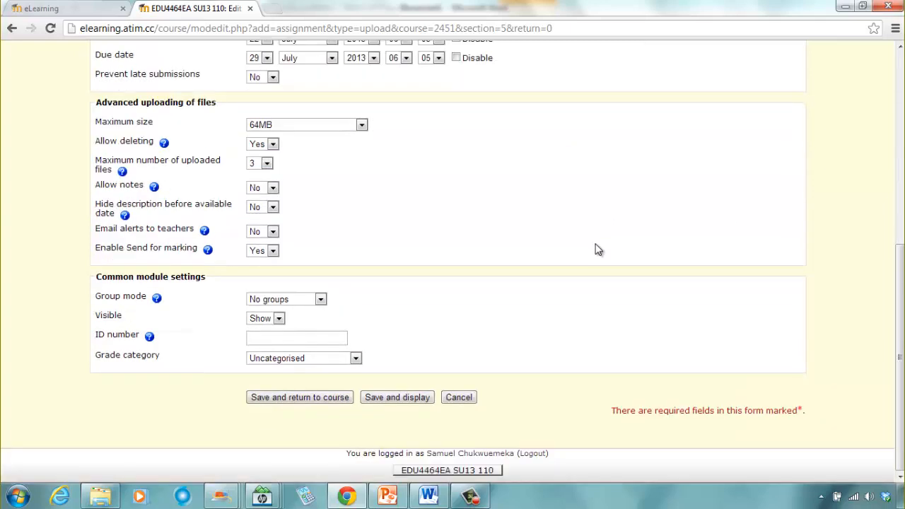
scroll(595, 248, up, 4)
scroll(595, 249, down, 4)
click(362, 125)
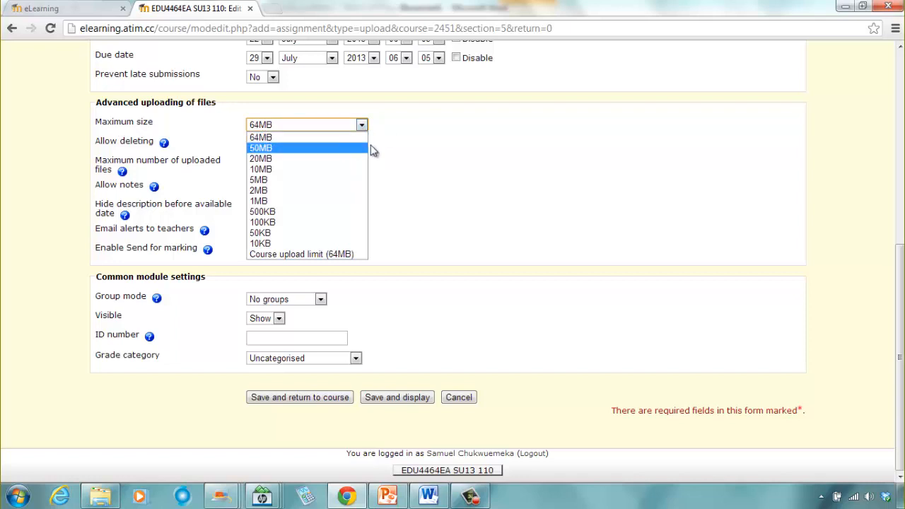
click(347, 138)
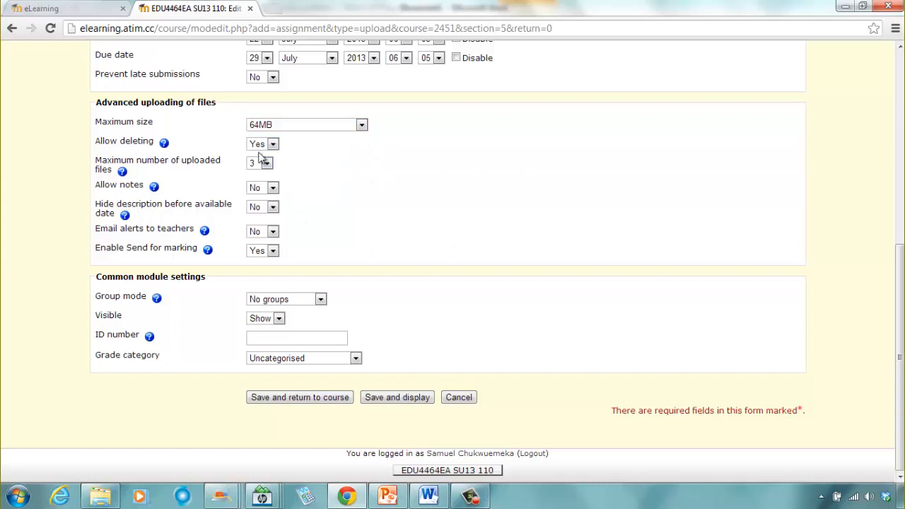
Read the help on Allow deleting and check the choices for the maximum number of uploaded files.
click(165, 144)
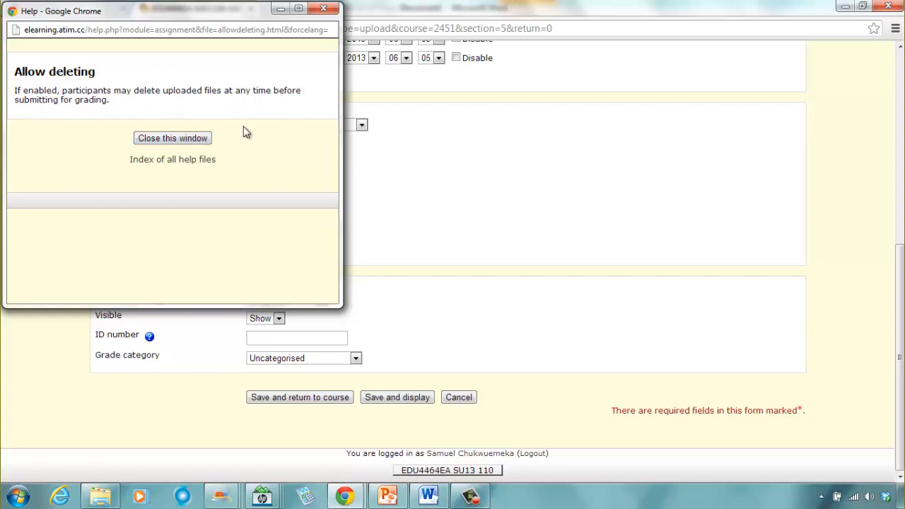
click(196, 138)
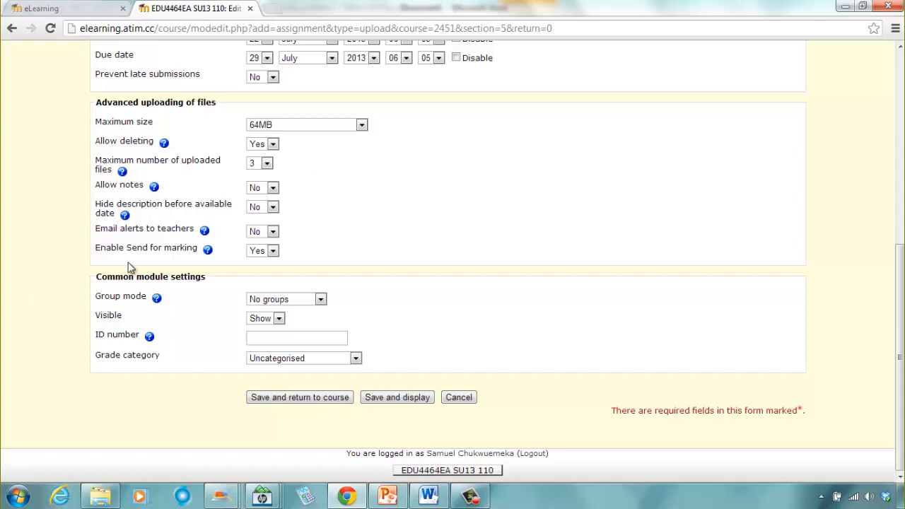
click(269, 164)
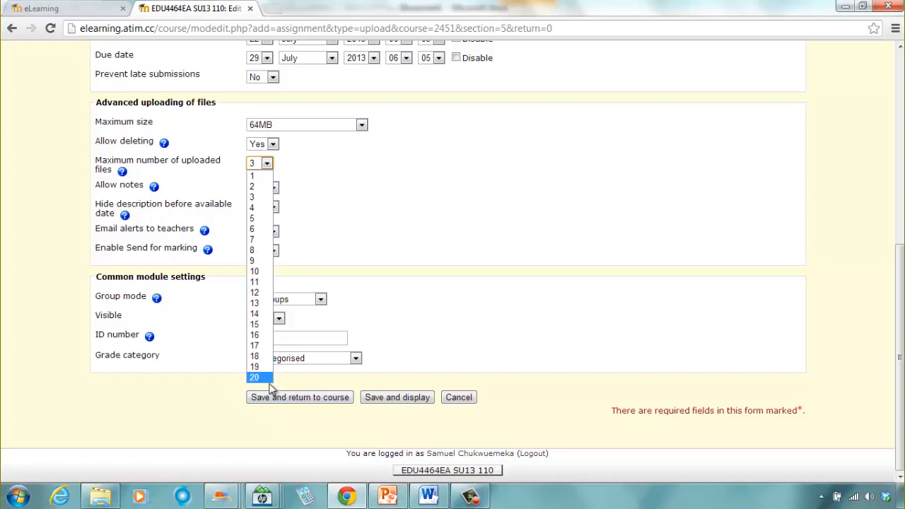
click(420, 253)
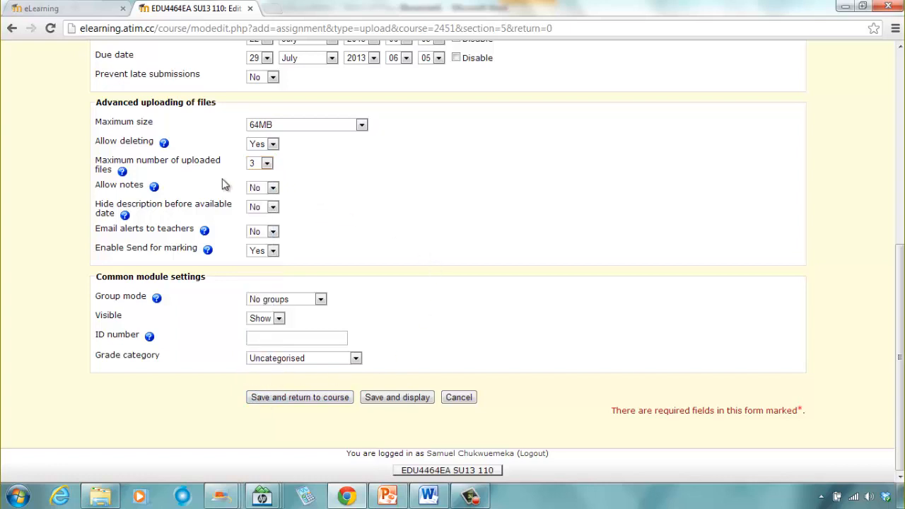
Read the help on Allow notes and set that option to Yes.
click(154, 187)
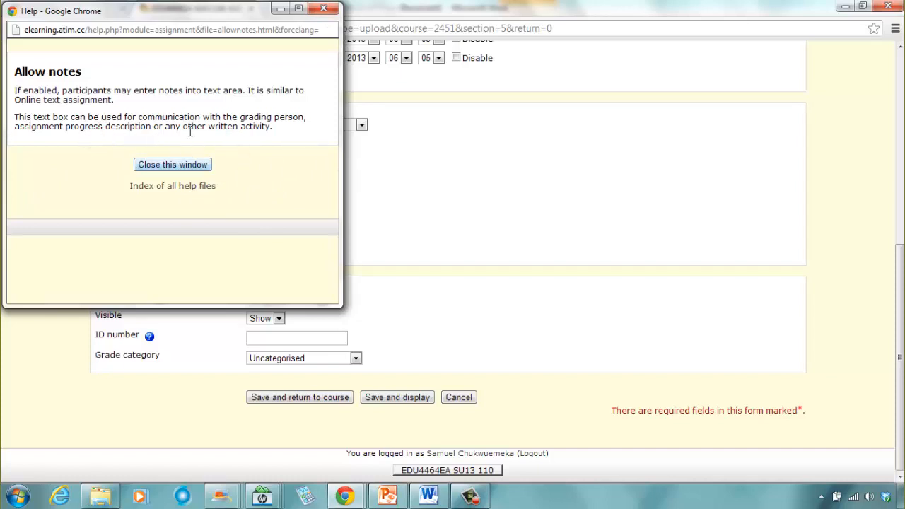
click(181, 165)
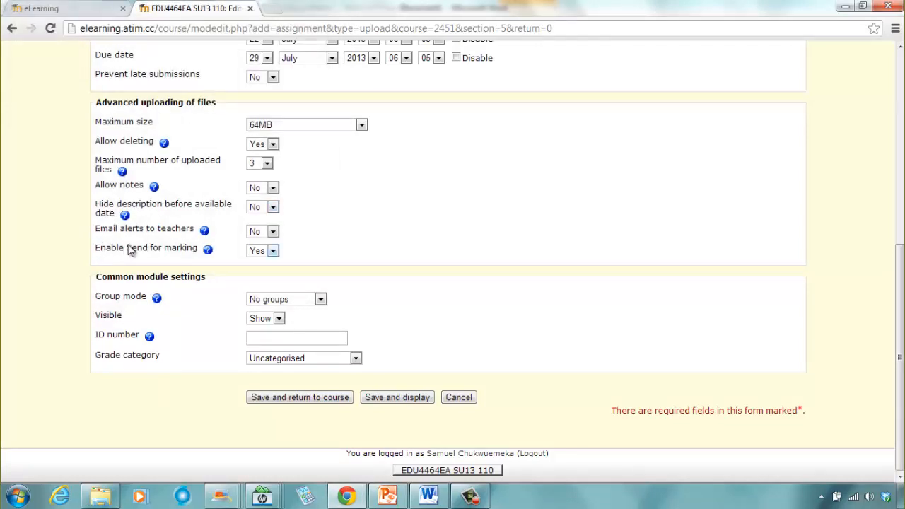
click(274, 188)
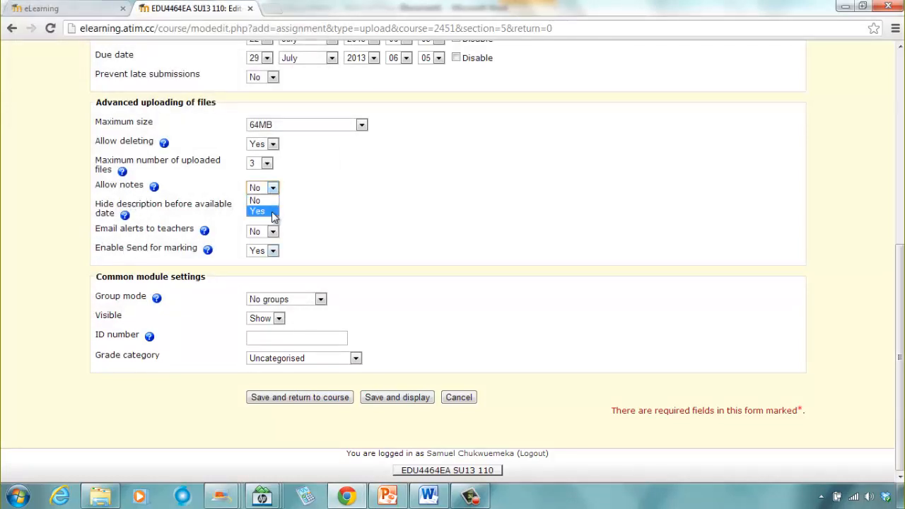
click(274, 212)
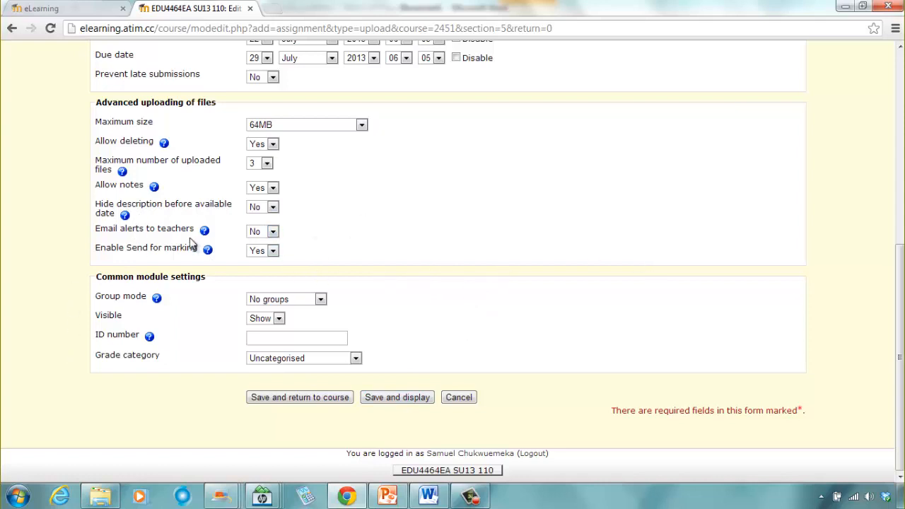
Set Email alerts to teachers to Yes and read the help on that option.
click(273, 232)
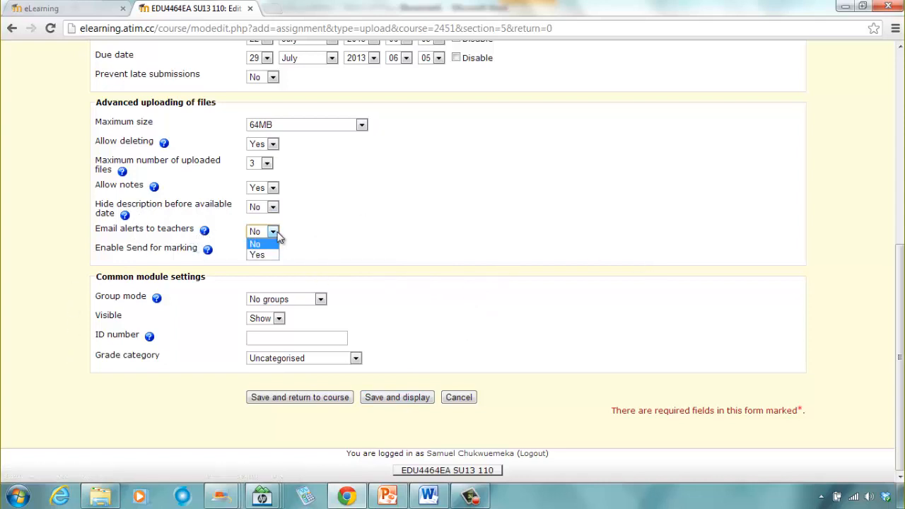
click(273, 255)
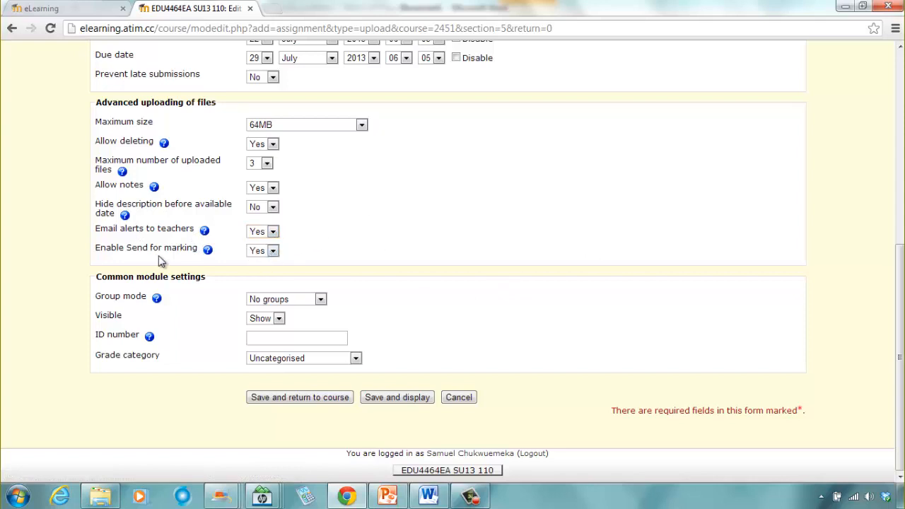
click(204, 231)
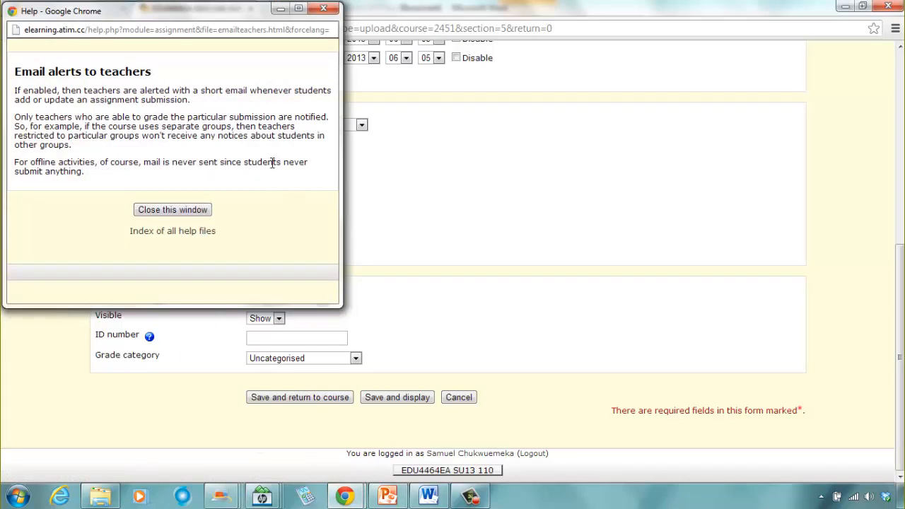
click(196, 211)
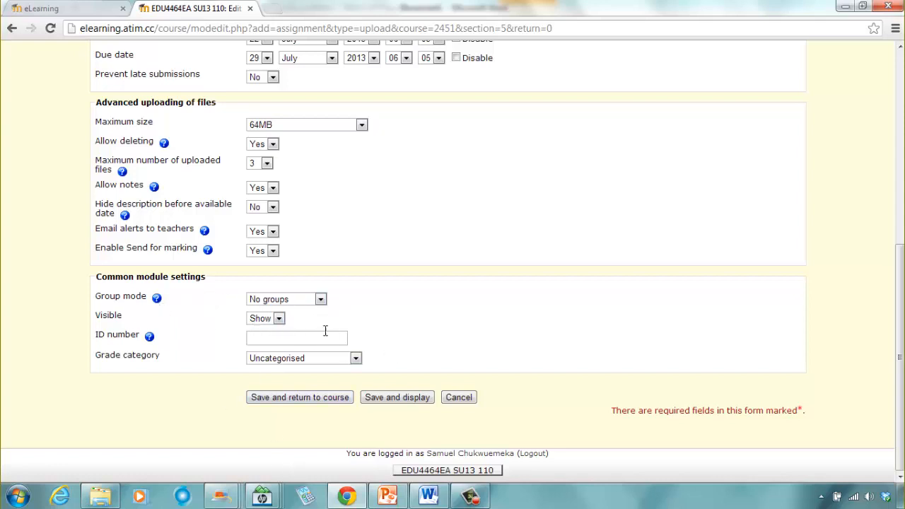
Check the grade category choices, then save the assignment and return to the course page.
click(356, 359)
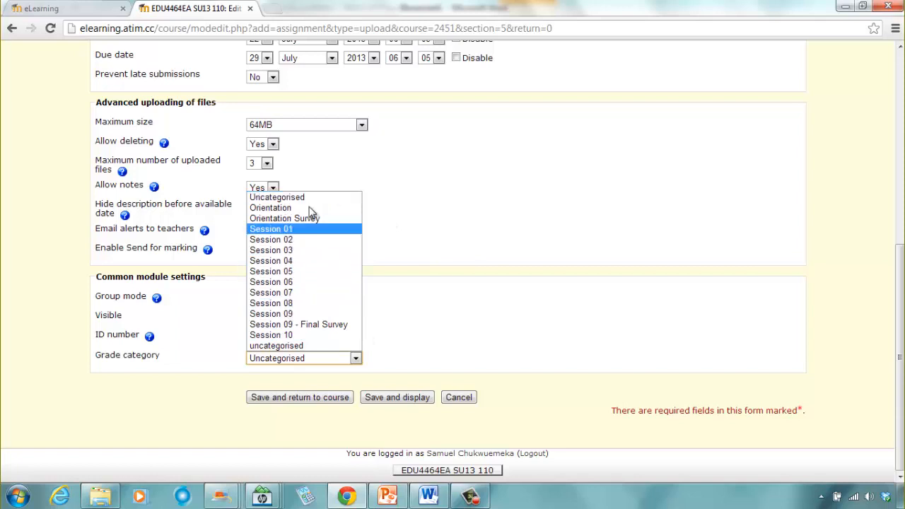
click(495, 236)
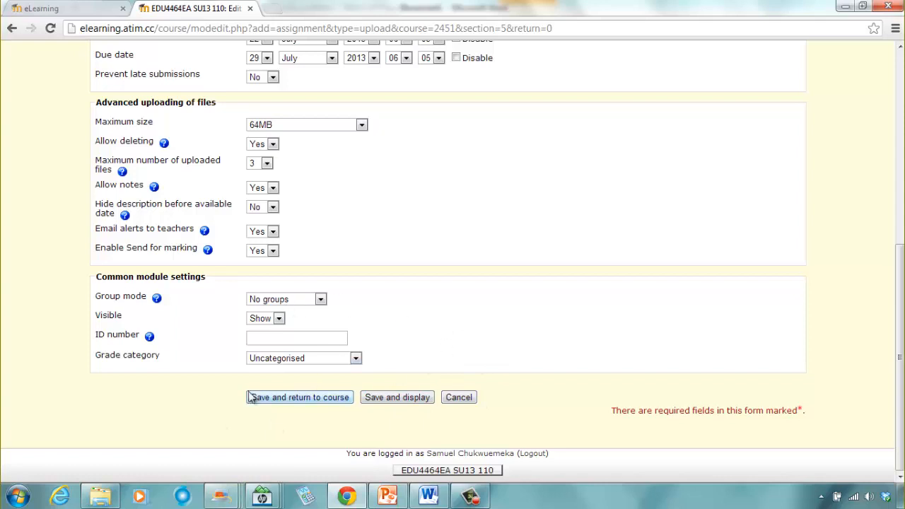
click(292, 400)
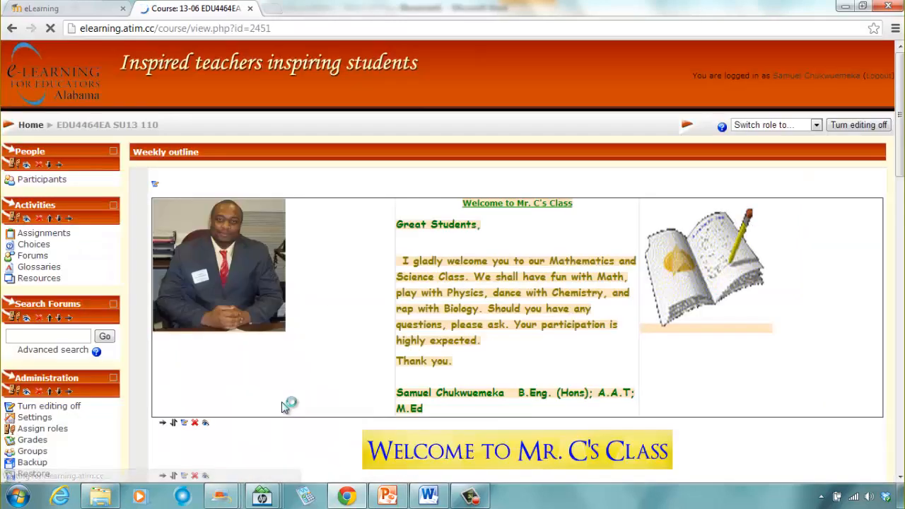
scroll(454, 298, down, 4)
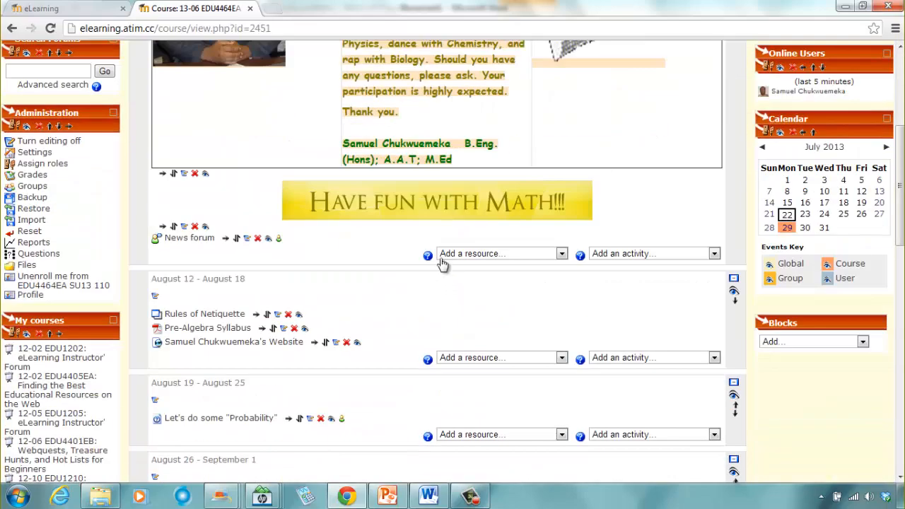
scroll(429, 246, up, 4)
scroll(410, 252, down, 4)
scroll(408, 246, up, 4)
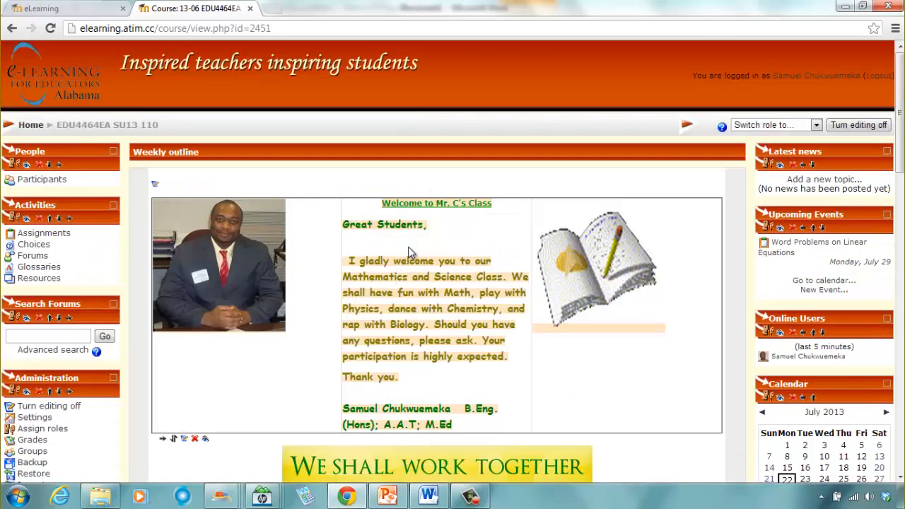
scroll(424, 253, down, 10)
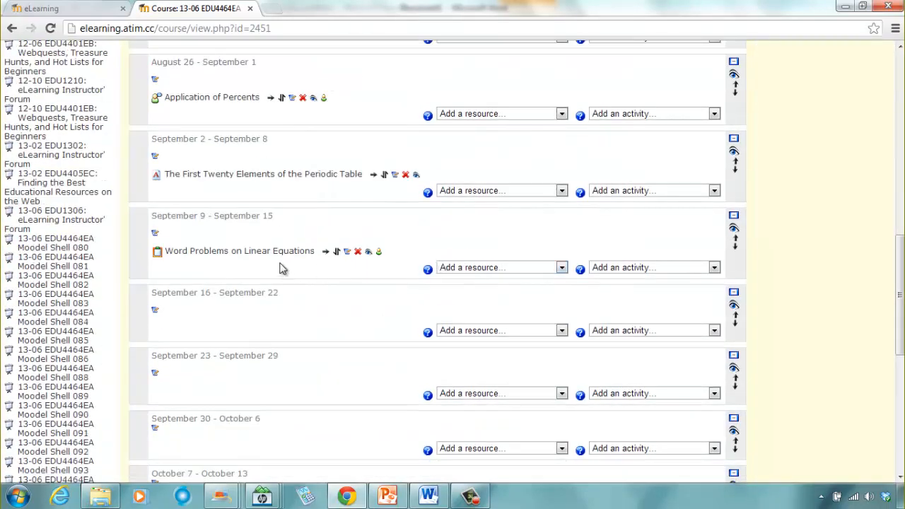
scroll(599, 291, up, 10)
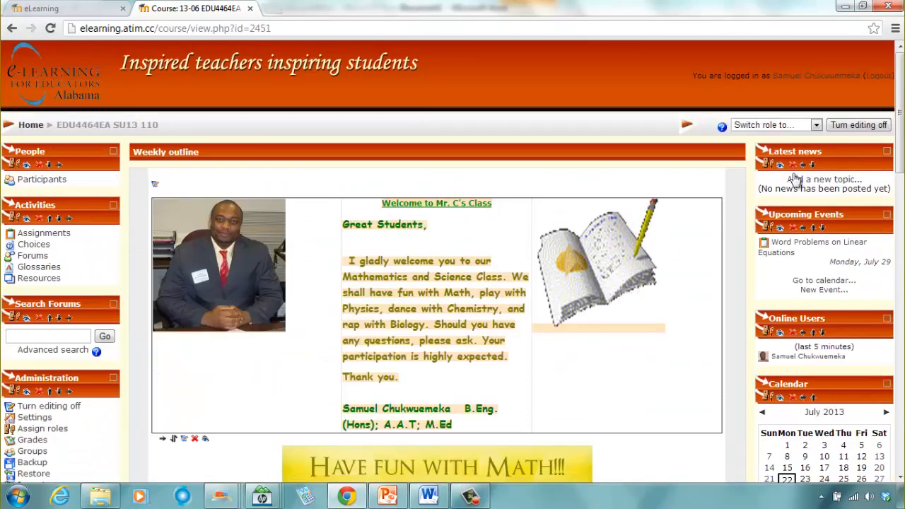
Turn course editing off and switch the role to Student.
click(856, 125)
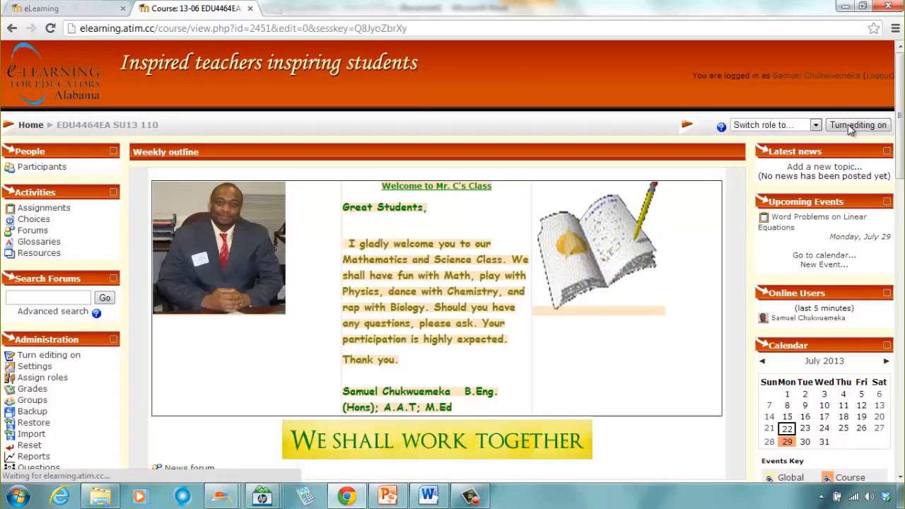
click(790, 125)
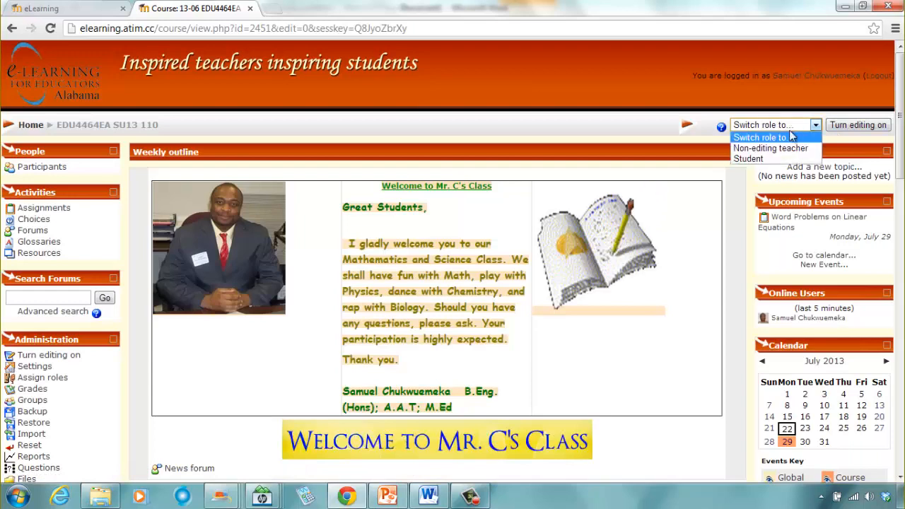
click(775, 160)
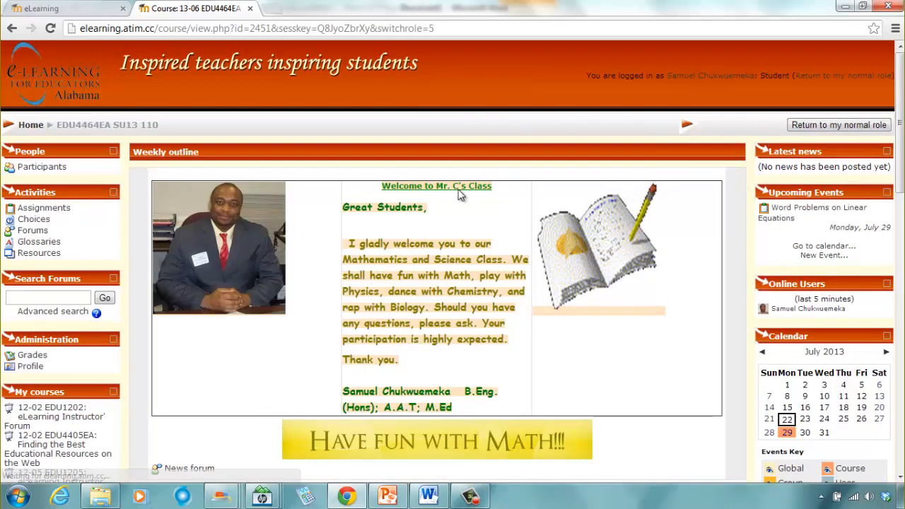
Open the Word Problems on Linear Equations assignment and review its description, dates and file submission area as a student.
scroll(453, 222, down, 3)
scroll(452, 222, down, 5)
scroll(452, 212, up, 2)
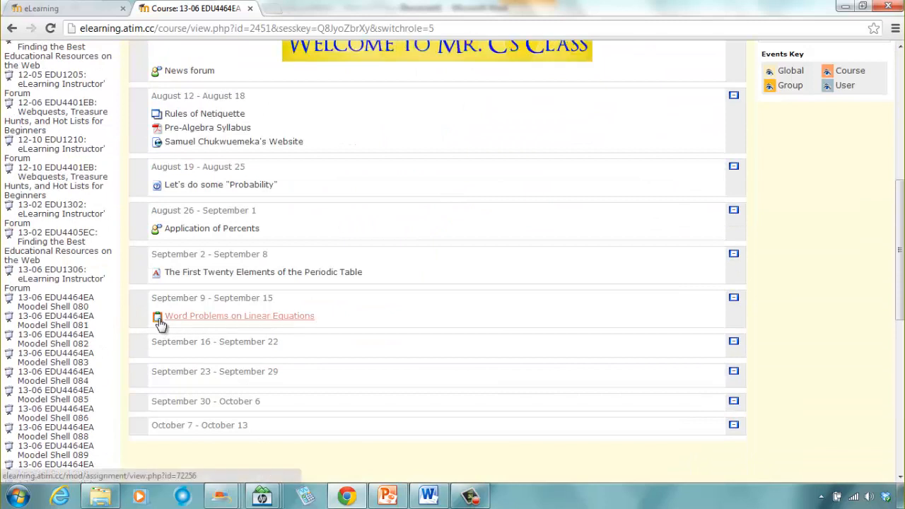
click(243, 326)
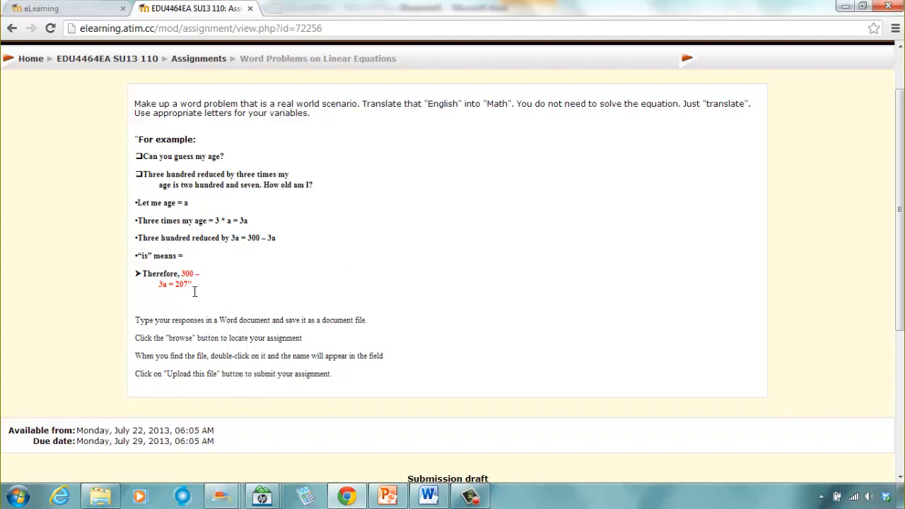
scroll(297, 335, up, 1)
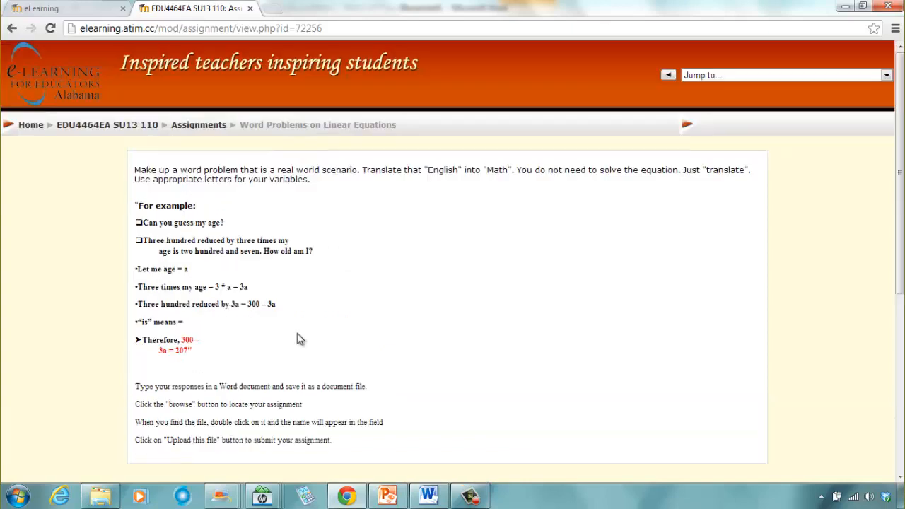
scroll(271, 301, down, 2)
scroll(310, 203, up, 2)
scroll(360, 295, down, 4)
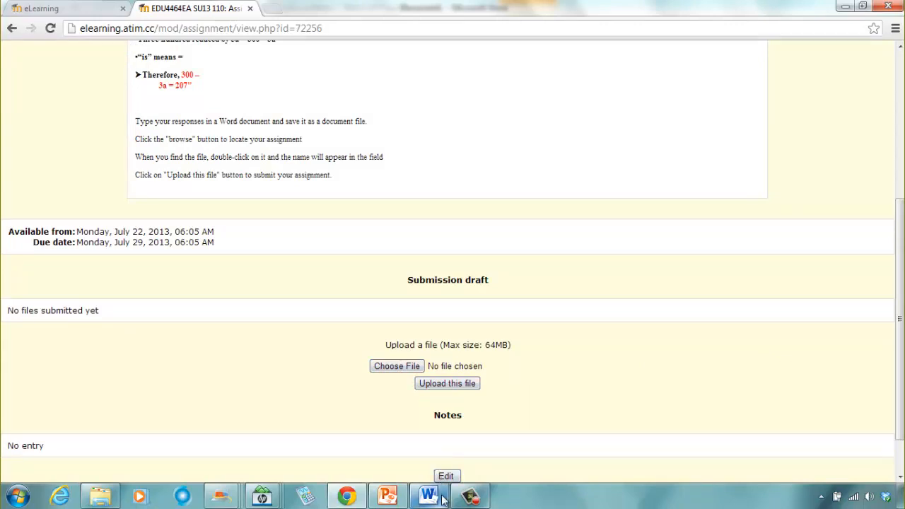
Switch to PowerPoint and copy all the body text of the Question 4 slide about Jimmy's muffins.
click(418, 499)
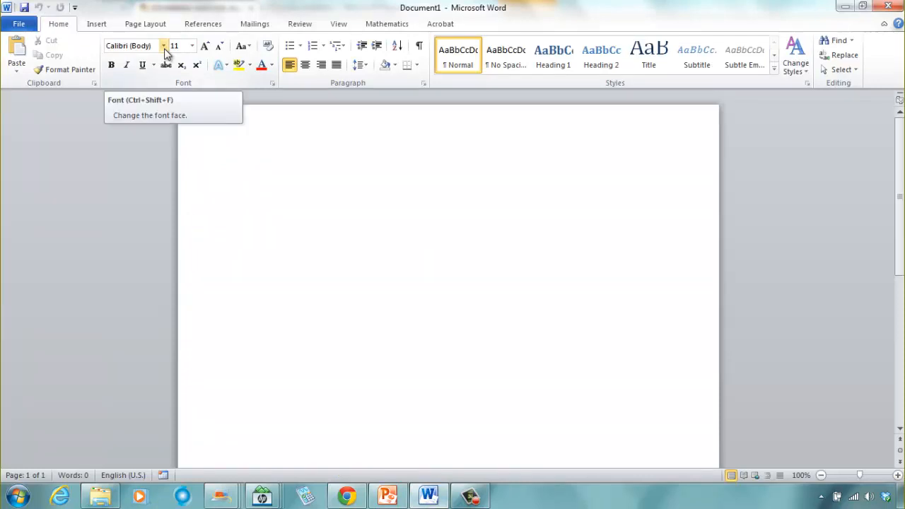
click(387, 496)
scroll(96, 372, up, 9)
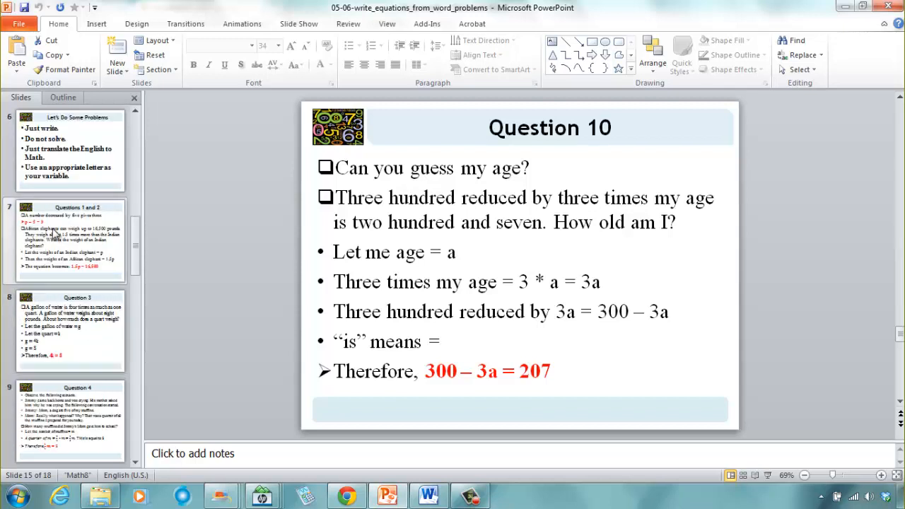
scroll(72, 353, down, 2)
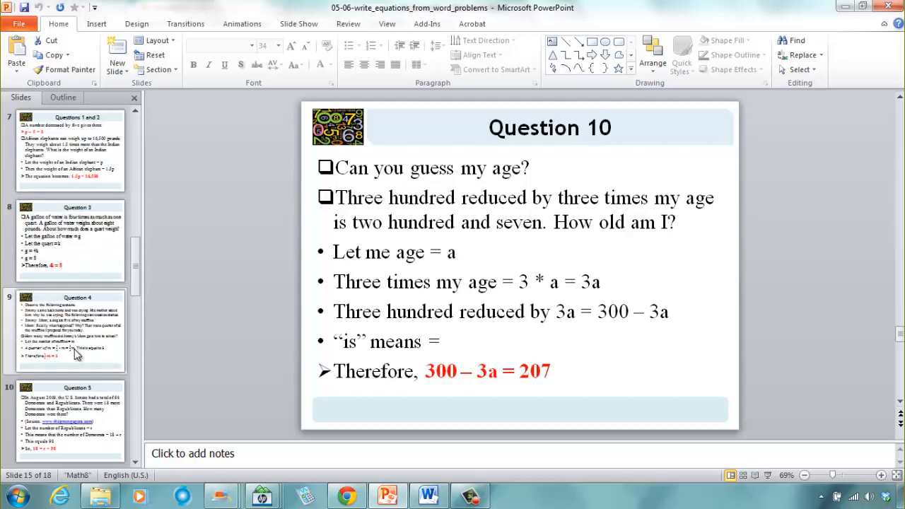
click(68, 257)
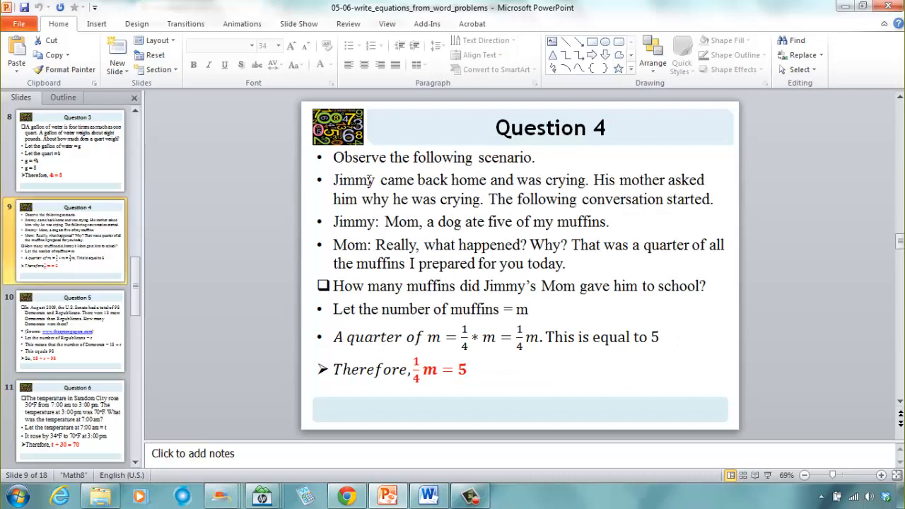
mouse_move(335, 157)
mouse_down()
mouse_move(454, 220)
mouse_move(487, 263)
mouse_move(512, 357)
mouse_up()
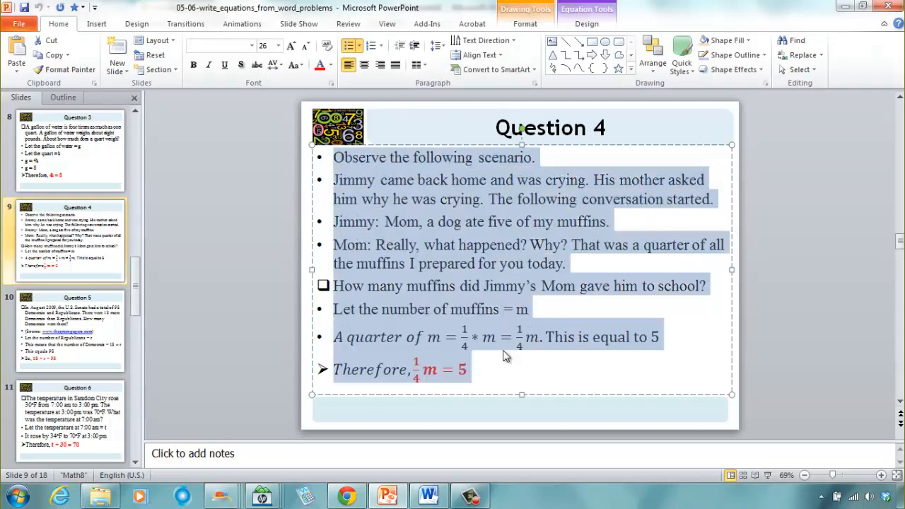
right_click(465, 277)
click(498, 42)
Switch to the blank Word document, paste the copied Question 4 text into it and review the pasted content.
click(427, 496)
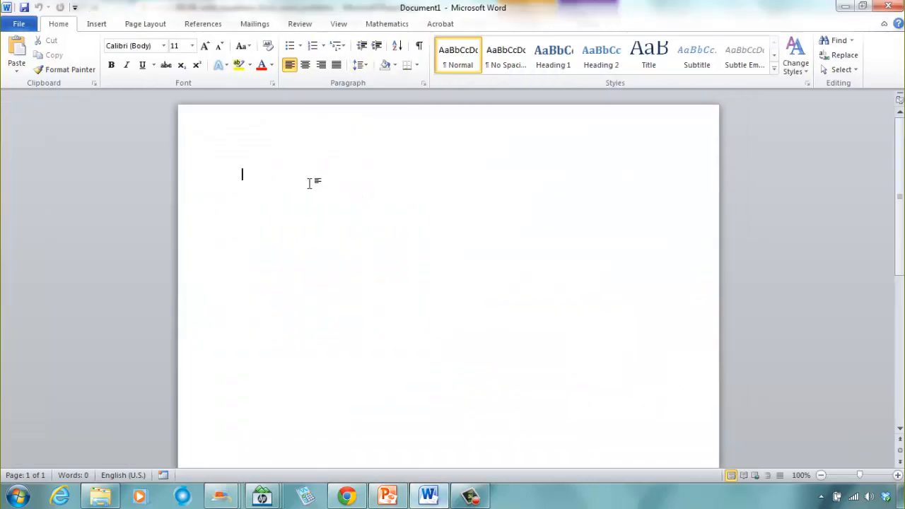
right_click(309, 183)
click(217, 220)
key(ctrl+v)
scroll(329, 283, up, 3)
scroll(329, 282, down, 2)
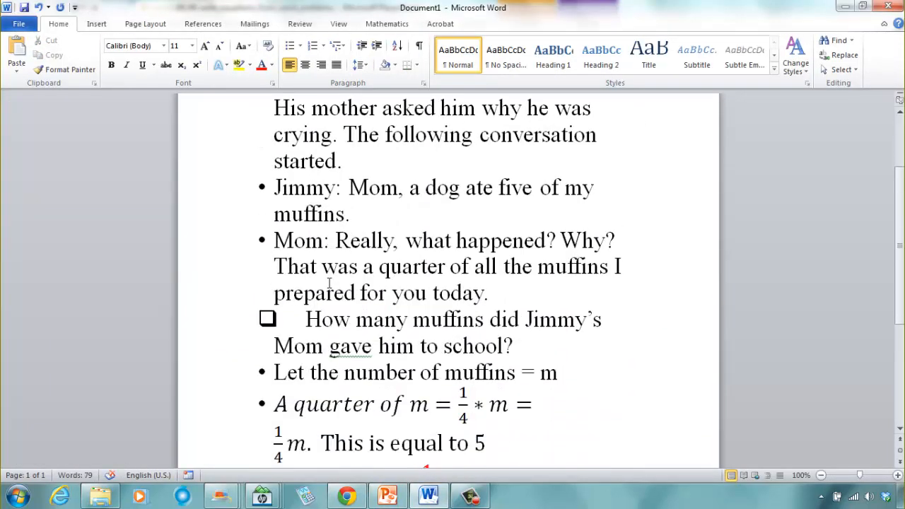
scroll(328, 283, down, 3)
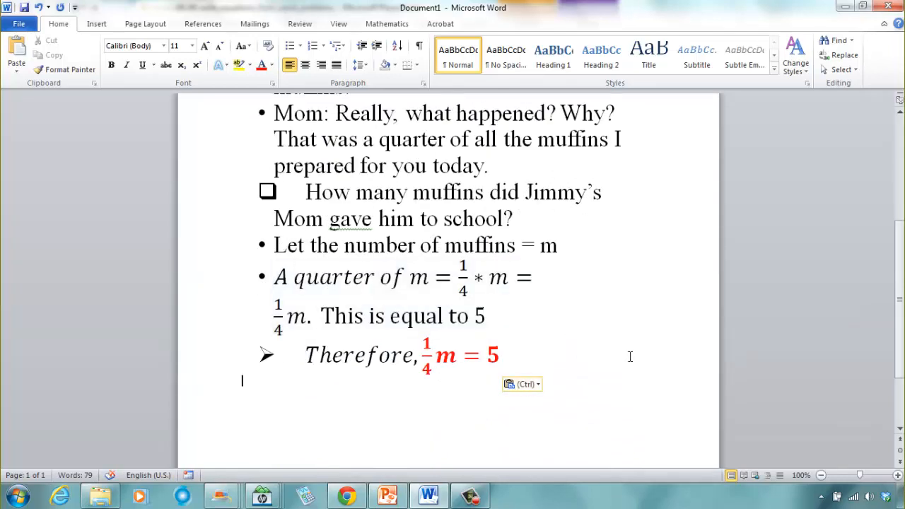
scroll(629, 356, up, 6)
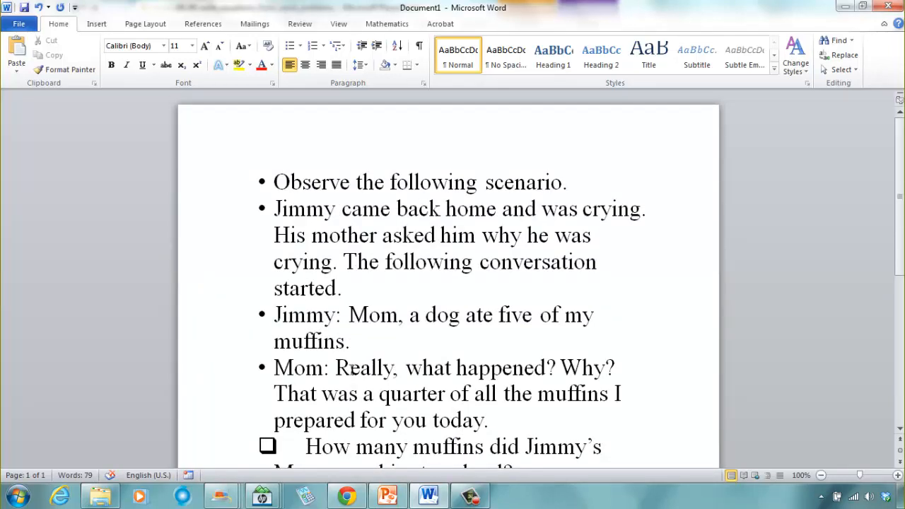
Save the document in Word 97-2003 format as word_problem_on_linear_equations_assignment, accepting the compatibility conversion.
click(19, 23)
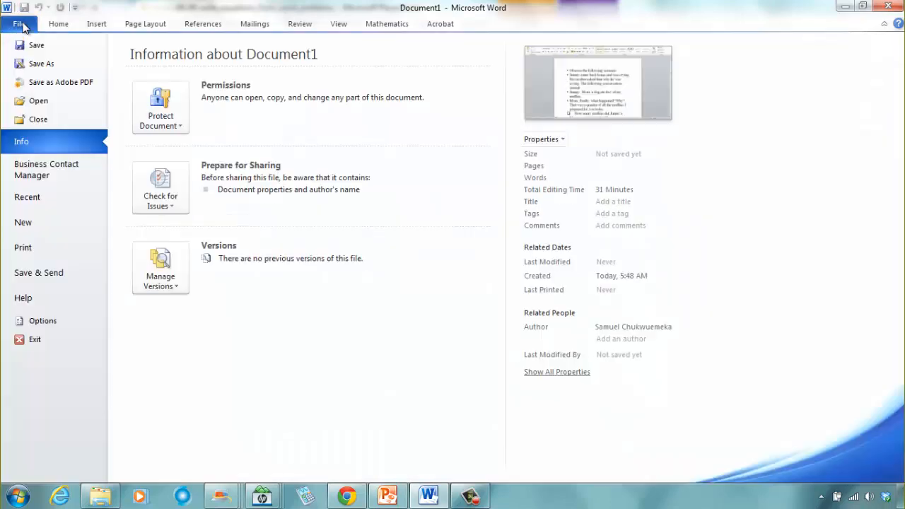
click(42, 66)
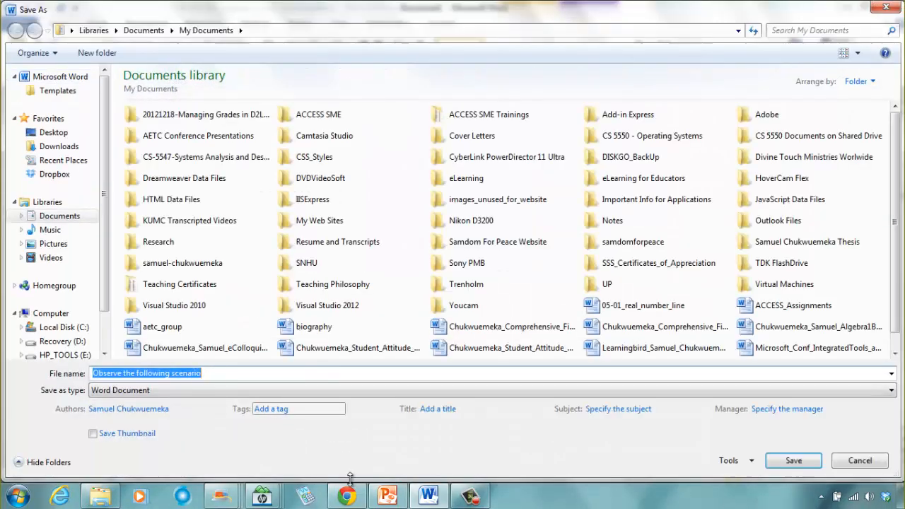
click(157, 392)
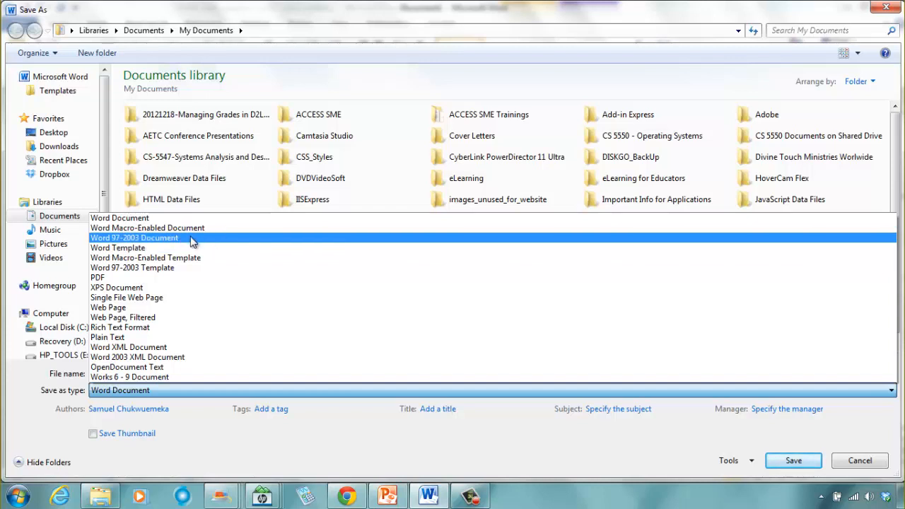
click(191, 238)
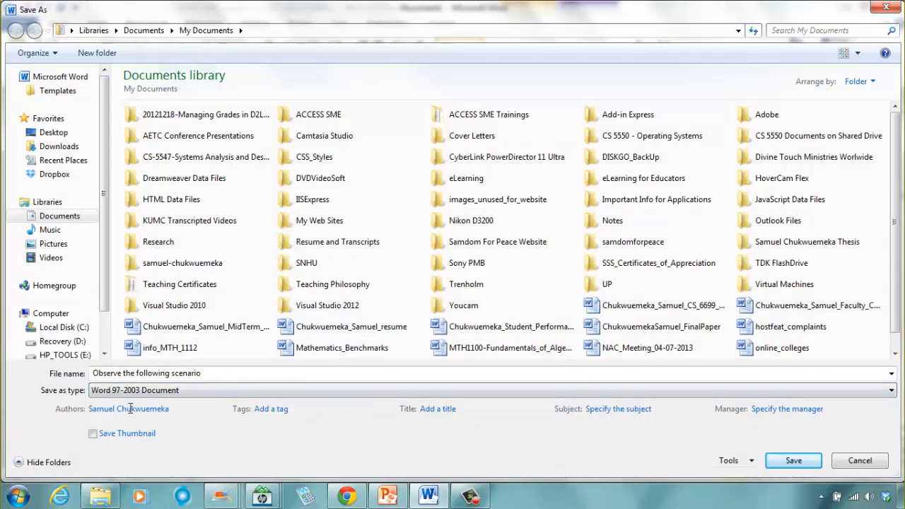
drag(202, 373, 28, 347)
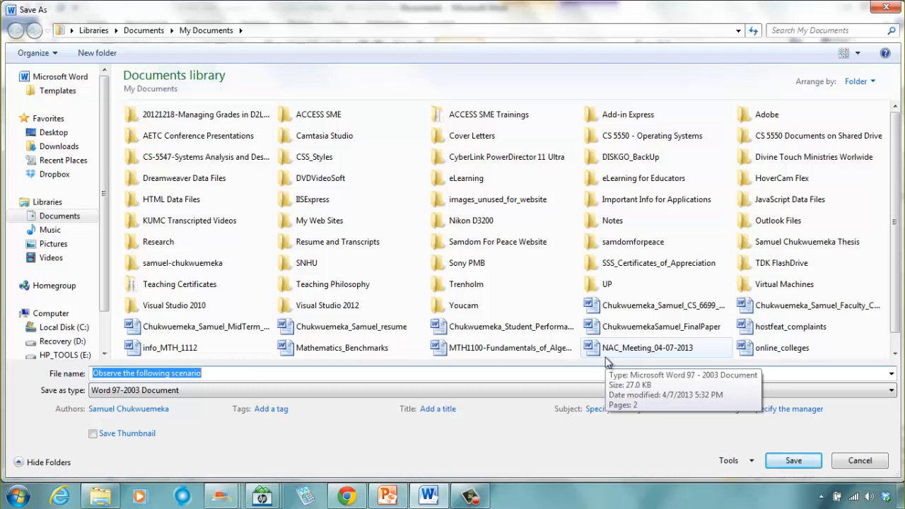
text(word_problem_assignment)
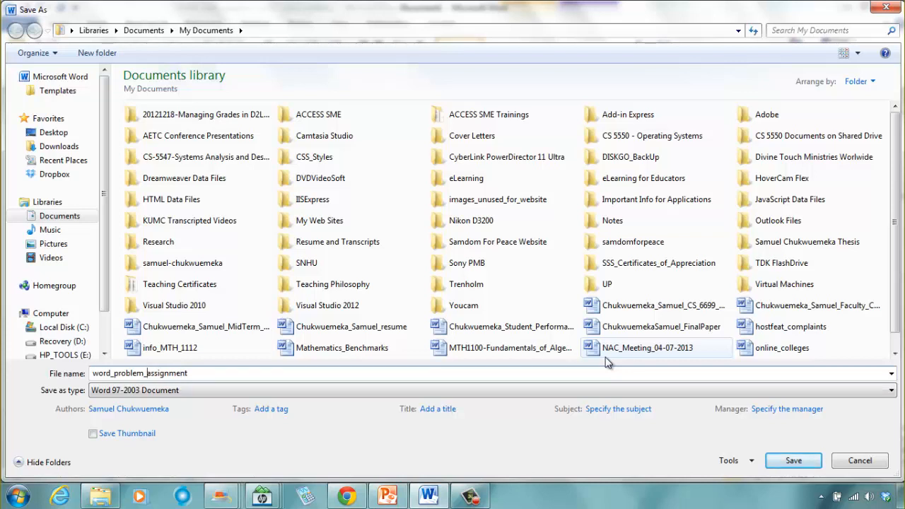
text(on_linear_equations_)
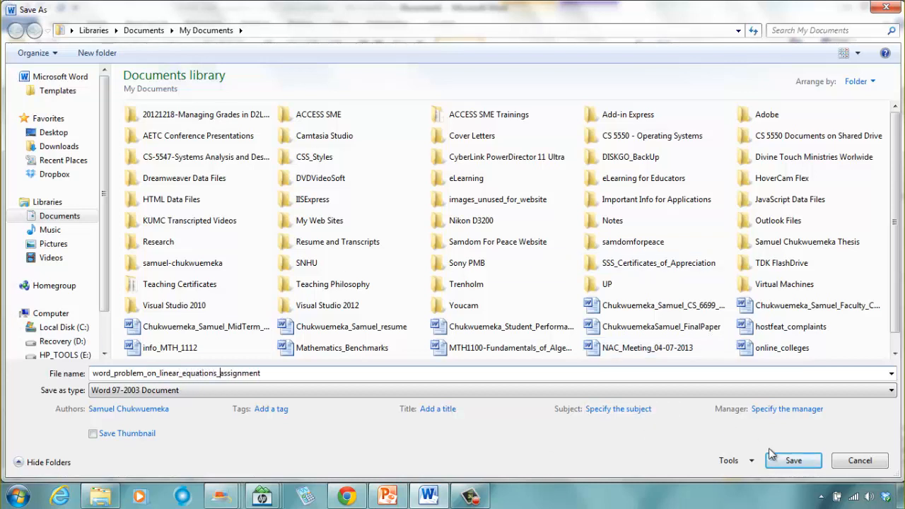
click(793, 460)
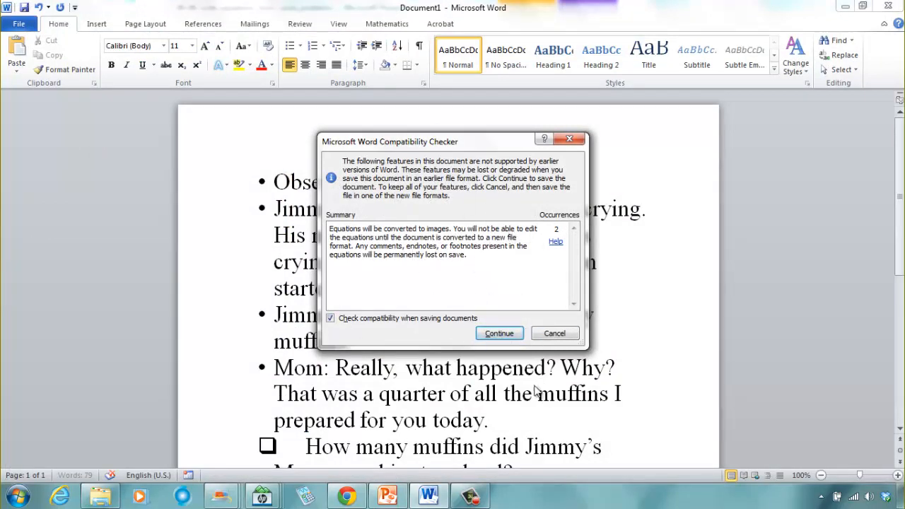
click(498, 333)
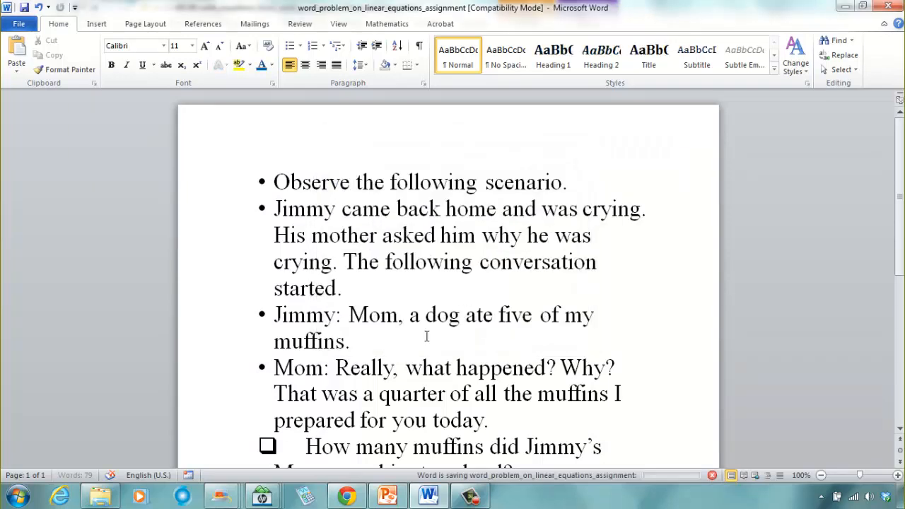
Close the Word document and switch to the assignment submission page in Chrome.
scroll(482, 400, up, 2)
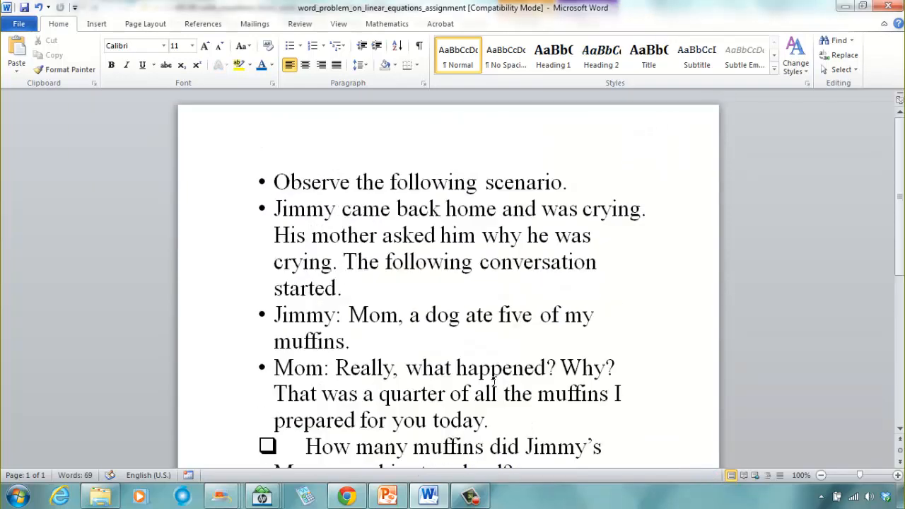
click(887, 6)
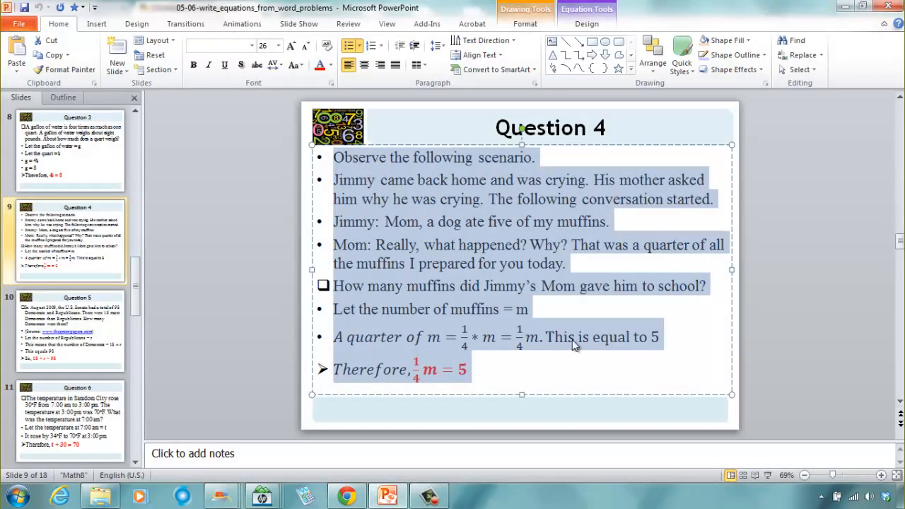
click(566, 366)
click(346, 496)
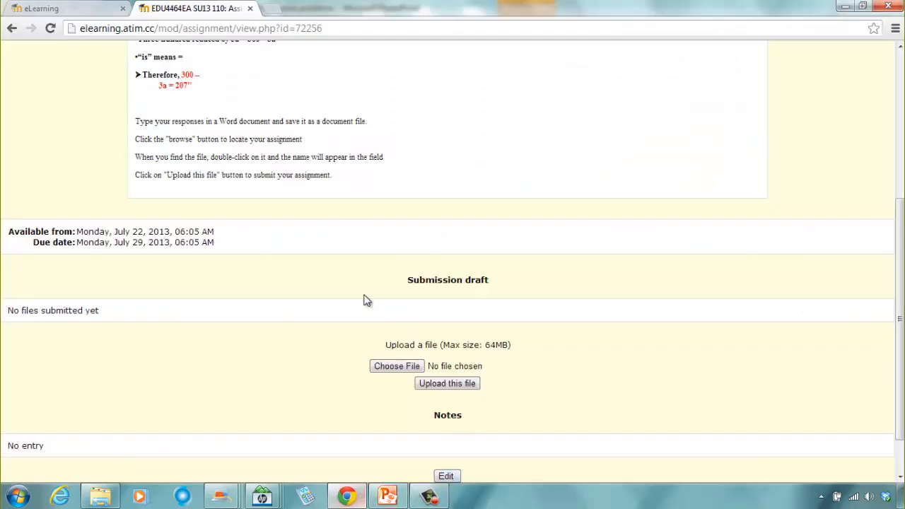
Find word_problem_on_linear_equations_assignment by searching the documents for "word", and upload it to the assignment's submission draft.
click(388, 374)
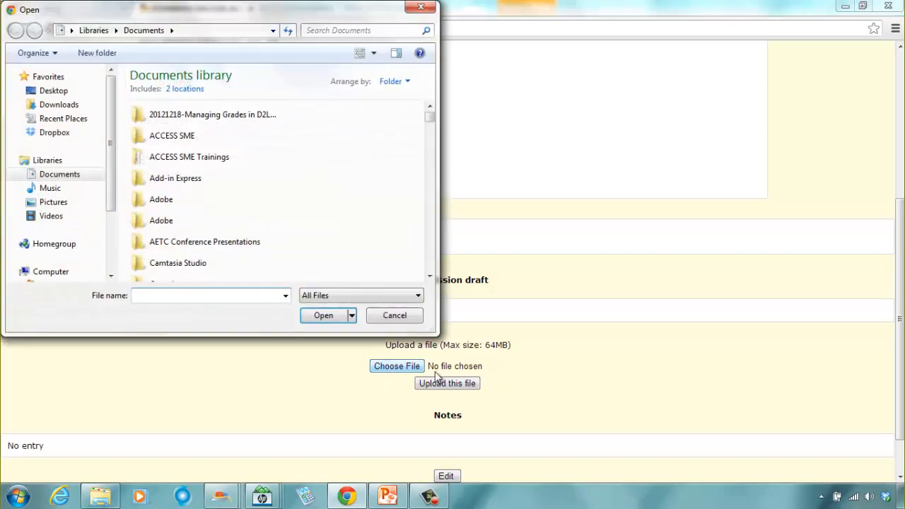
click(335, 31)
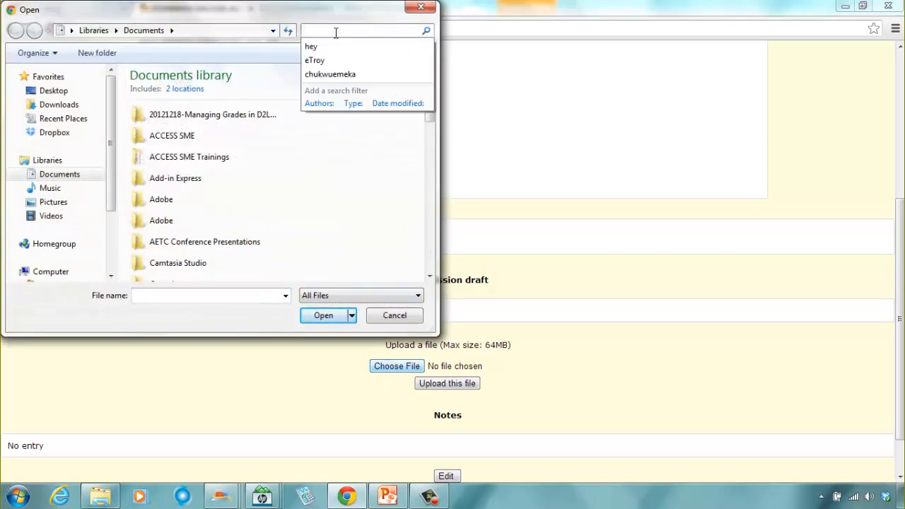
text(word)
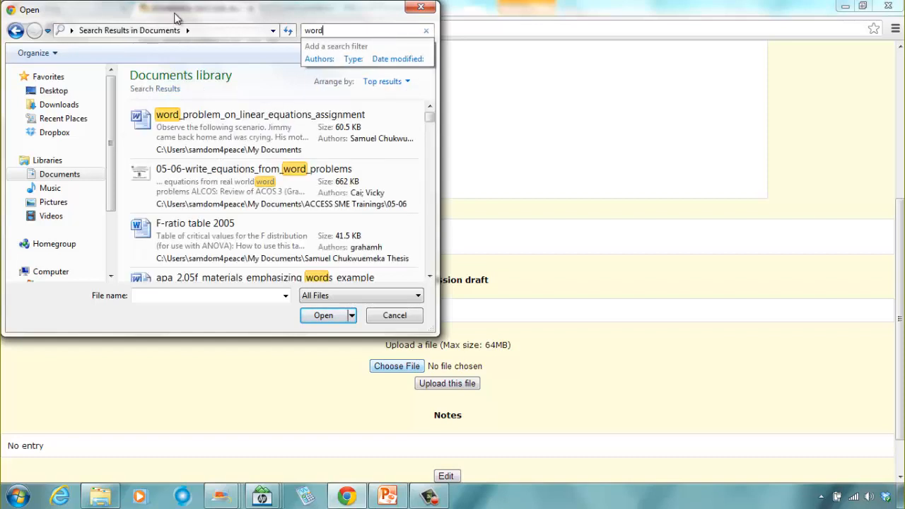
click(217, 125)
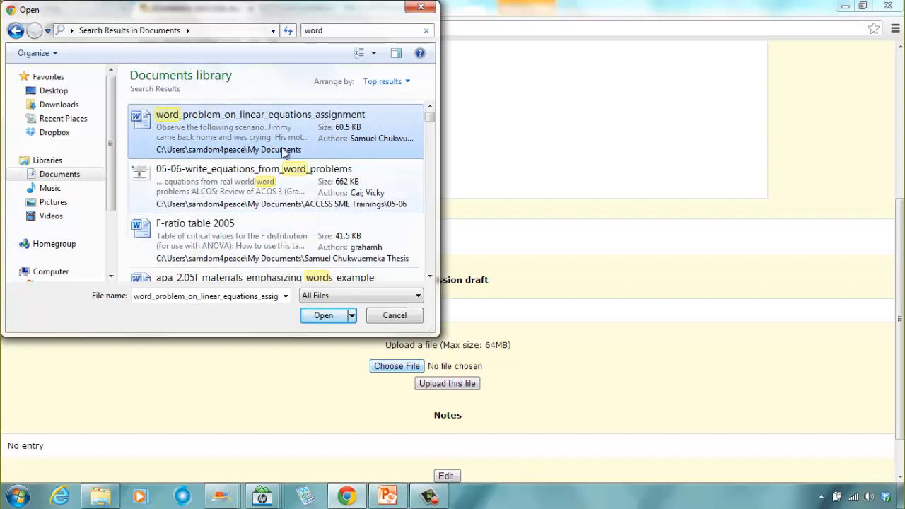
click(323, 316)
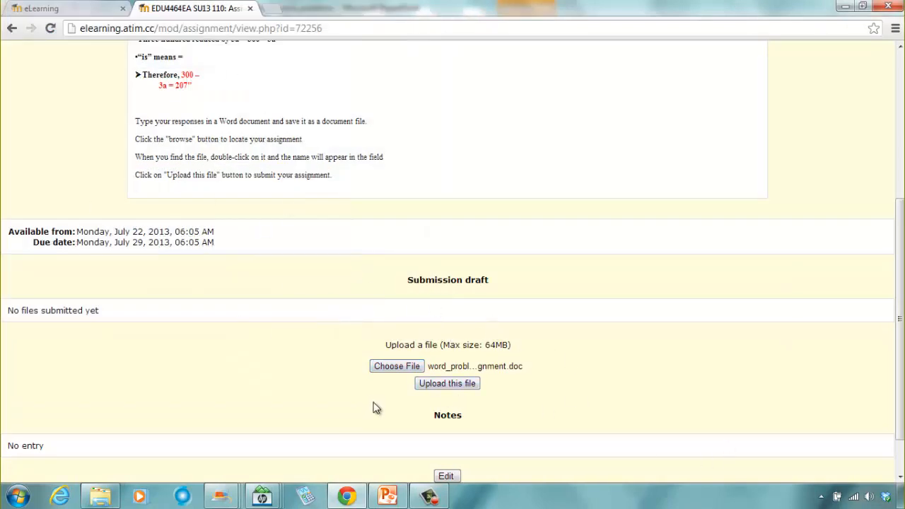
click(453, 389)
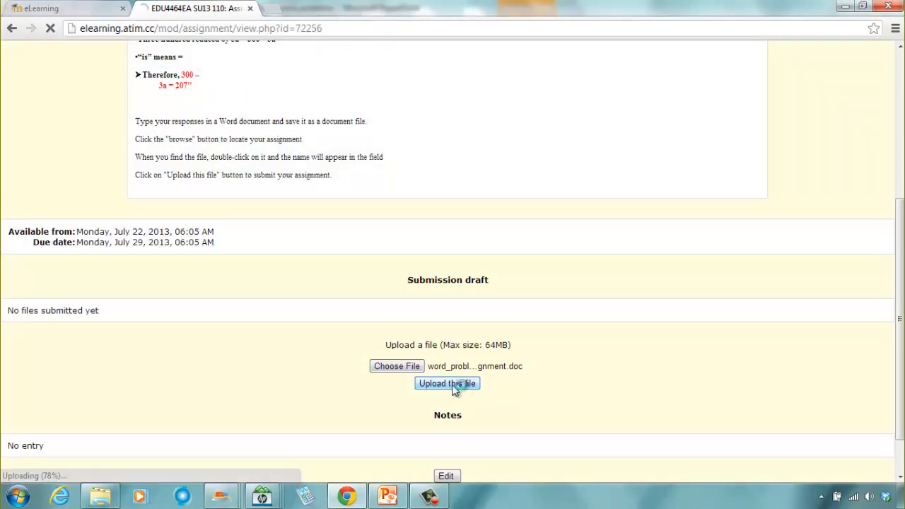
Write the submission note: This is my assignment on "Word Problems on Linear Equations".
scroll(487, 322, down, 5)
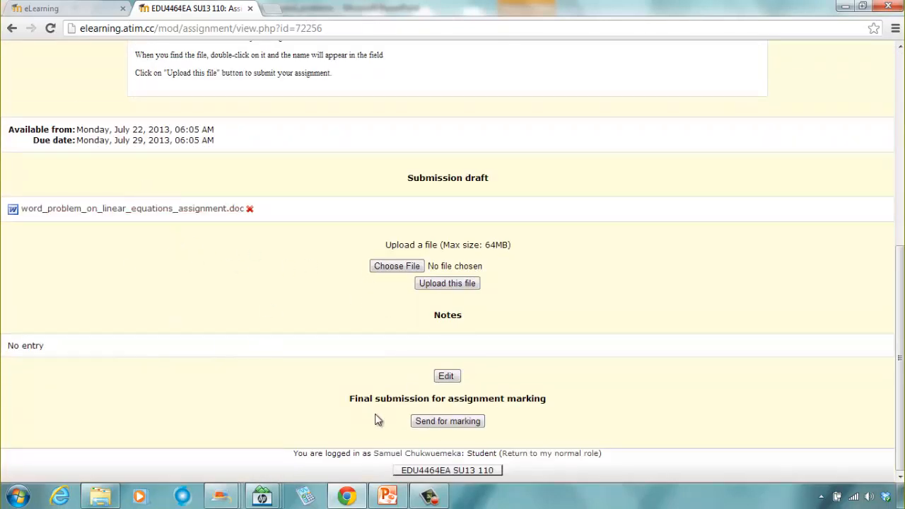
click(446, 376)
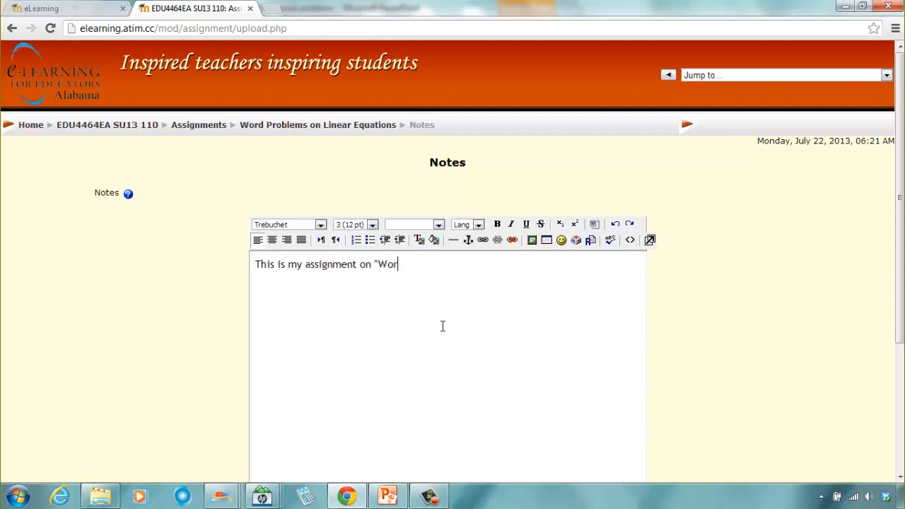
text(roblems on Linear Equations)
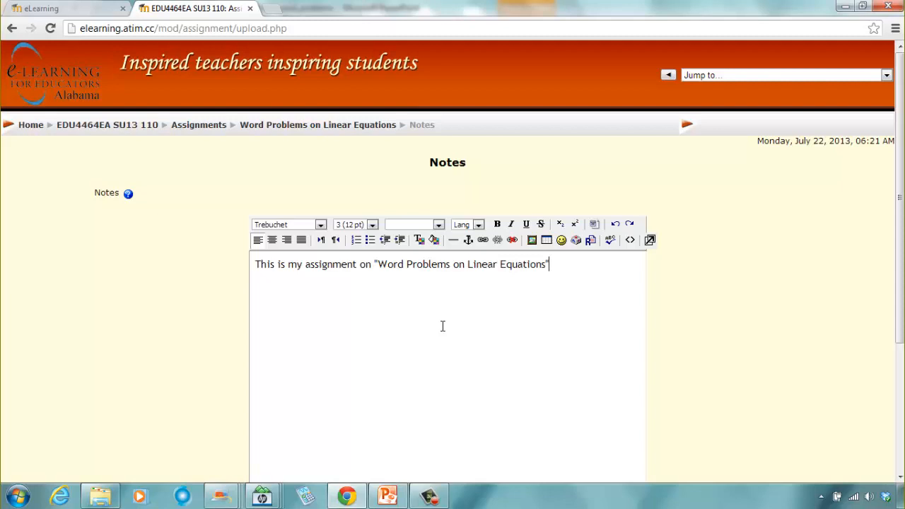
key(ctrl+a)
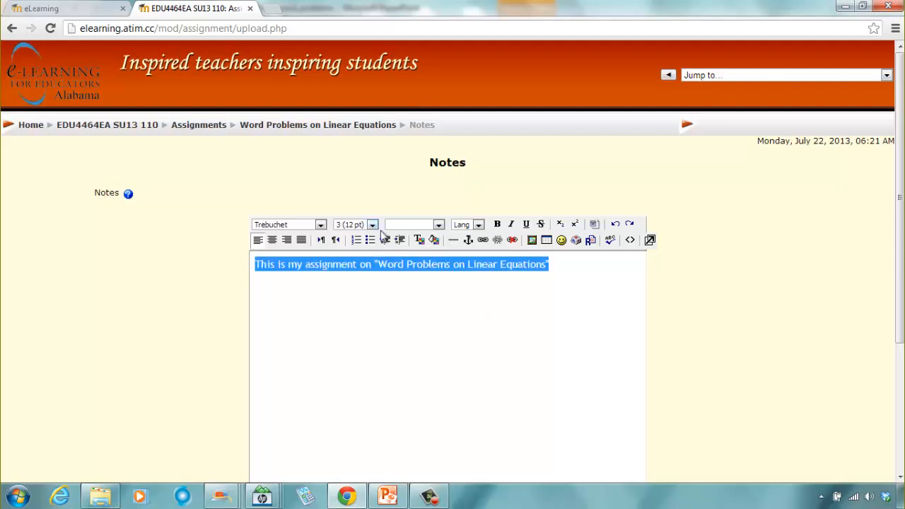
click(559, 265)
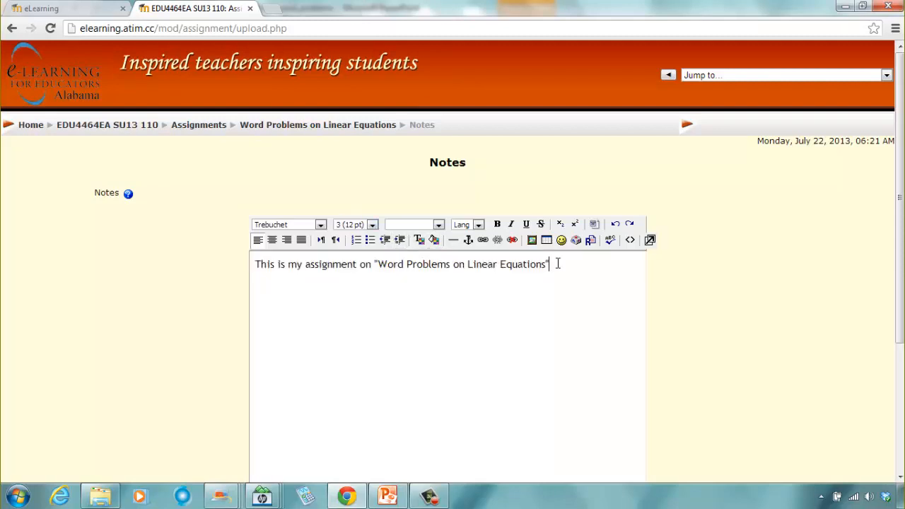
text(.)
Colour the whole note text dark blue (#000066) and save the note.
key(ctrl+a)
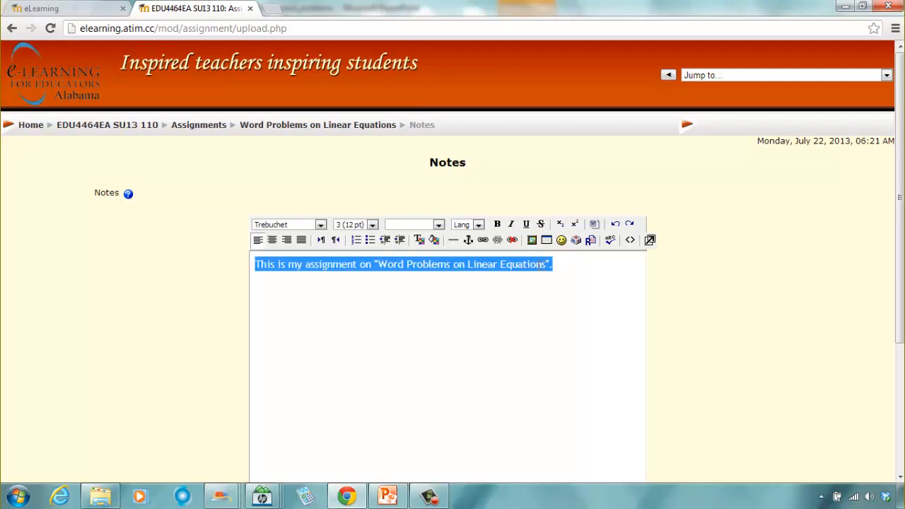
click(419, 241)
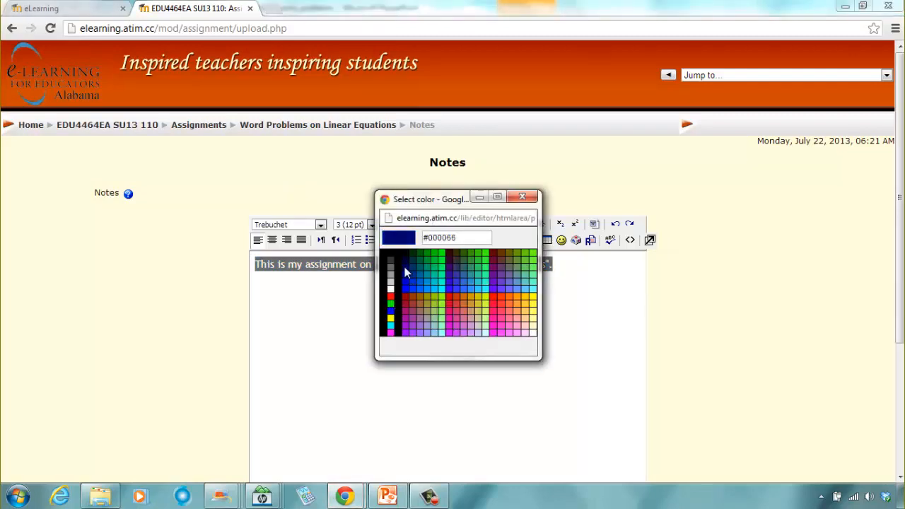
click(404, 269)
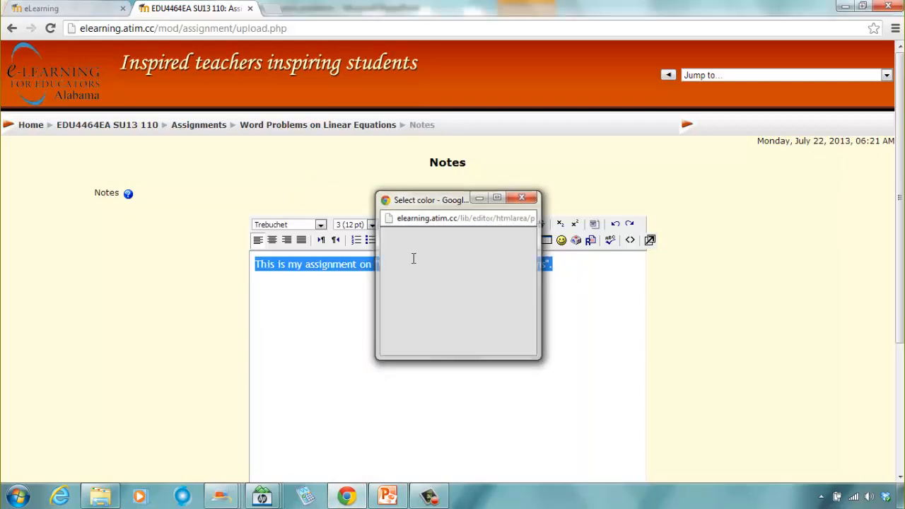
click(584, 280)
scroll(629, 319, down, 3)
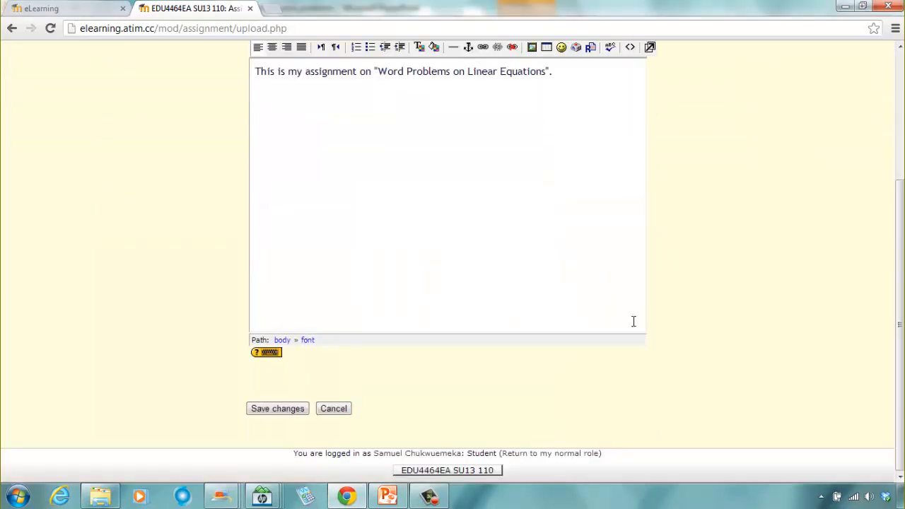
click(301, 410)
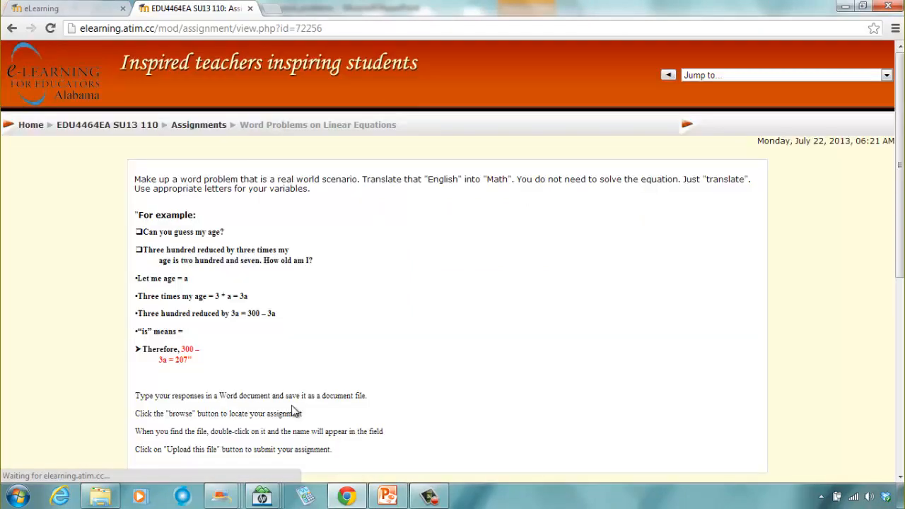
Review the draft file and note on the assignment page, and send the submission for marking as final.
scroll(281, 356, down, 3)
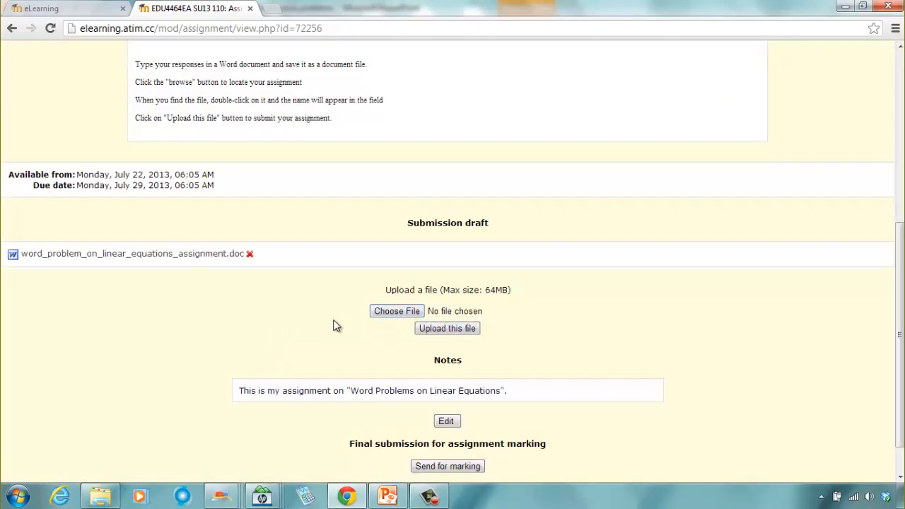
scroll(336, 358, up, 5)
scroll(388, 298, down, 6)
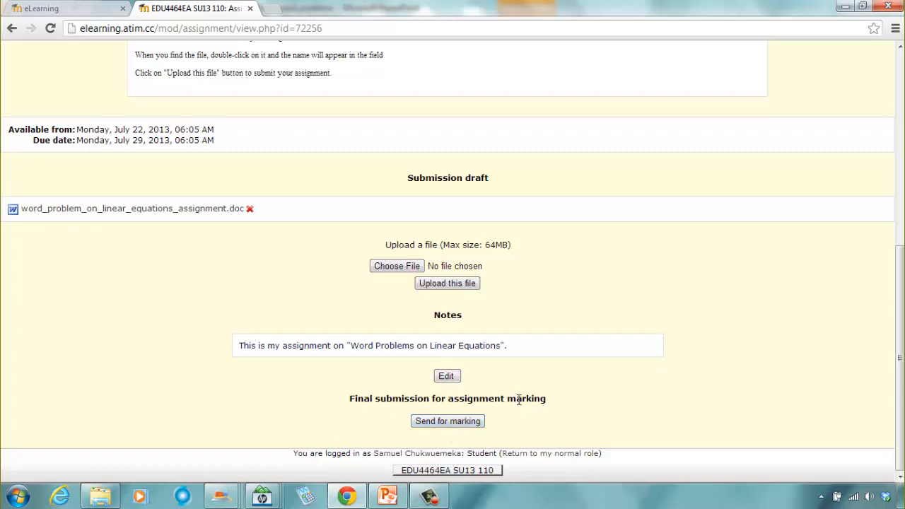
scroll(518, 400, up, 2)
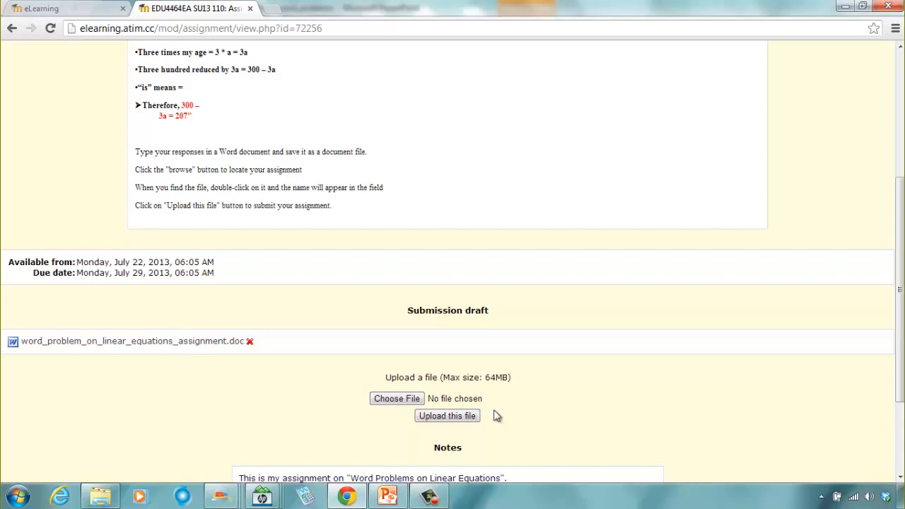
scroll(488, 400, down, 2)
click(444, 421)
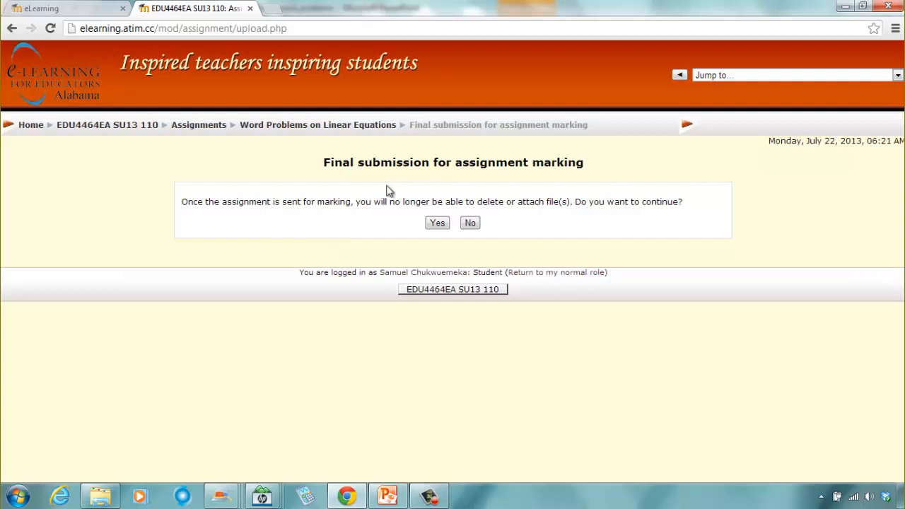
click(437, 224)
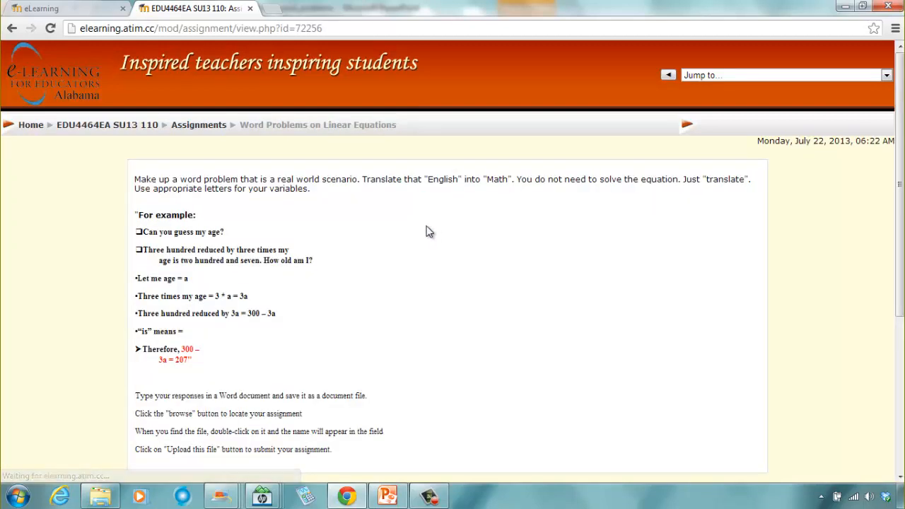
Look over the submitted assignment page and return to the EDU4464EA SU13 110 course page.
scroll(359, 257, down, 5)
scroll(373, 256, up, 5)
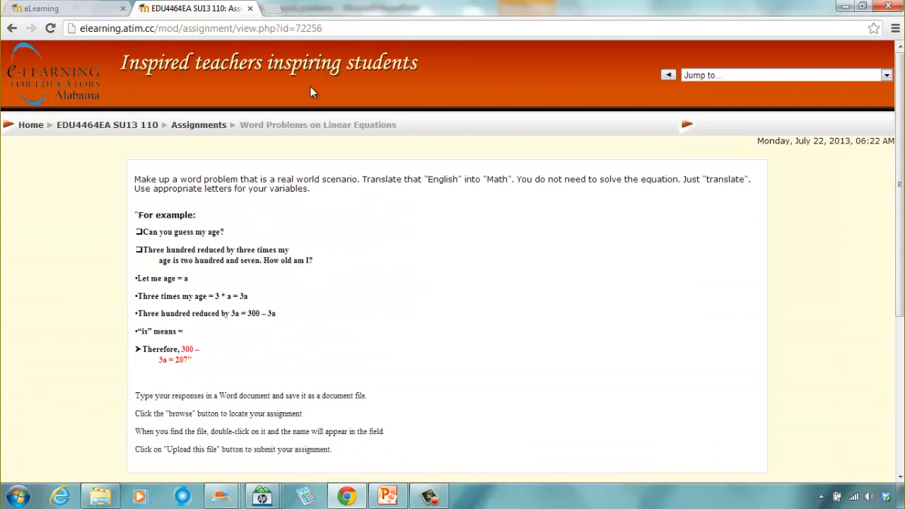
click(103, 126)
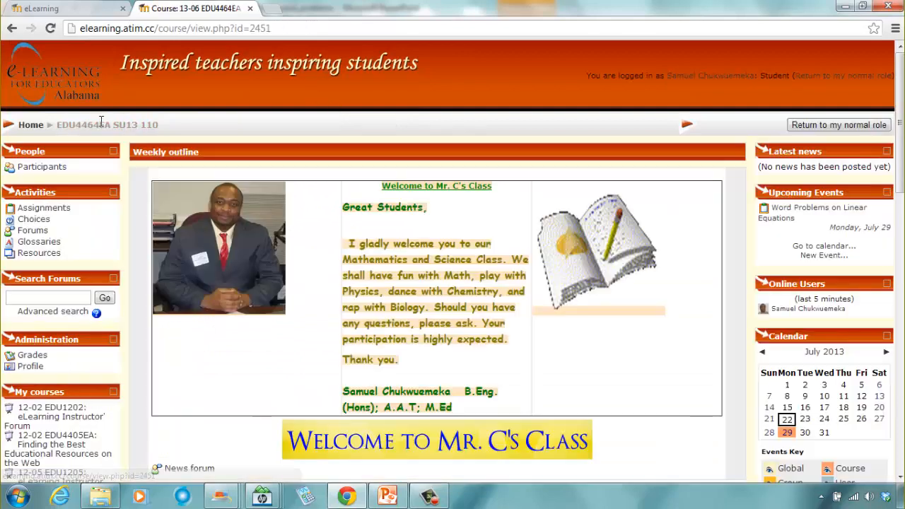
Return to the normal course role and open the Word Problems on Linear Equations assignment down to its submission section.
click(835, 124)
scroll(474, 93, down, 10)
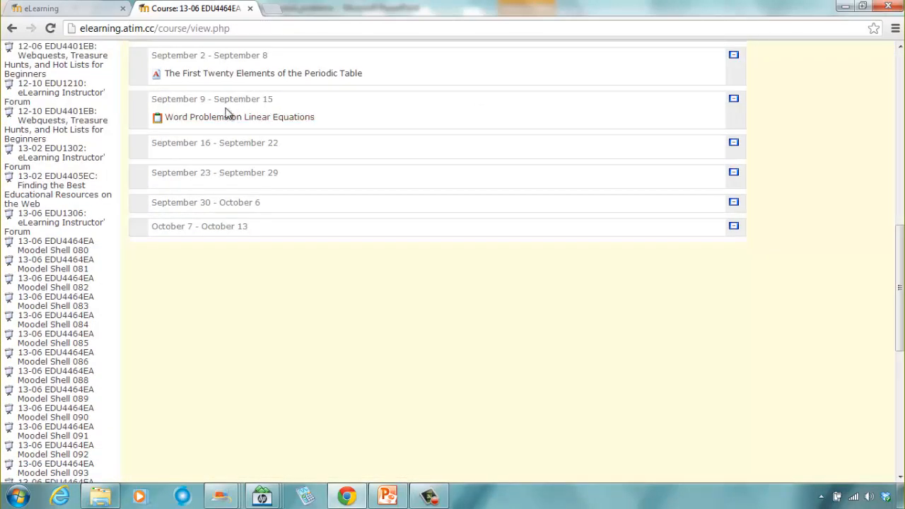
click(233, 123)
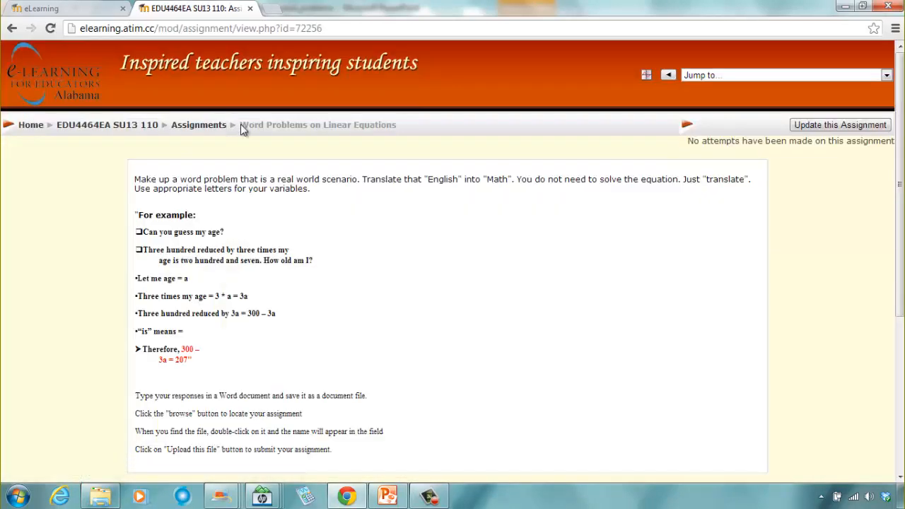
scroll(304, 170, down, 4)
scroll(265, 127, up, 2)
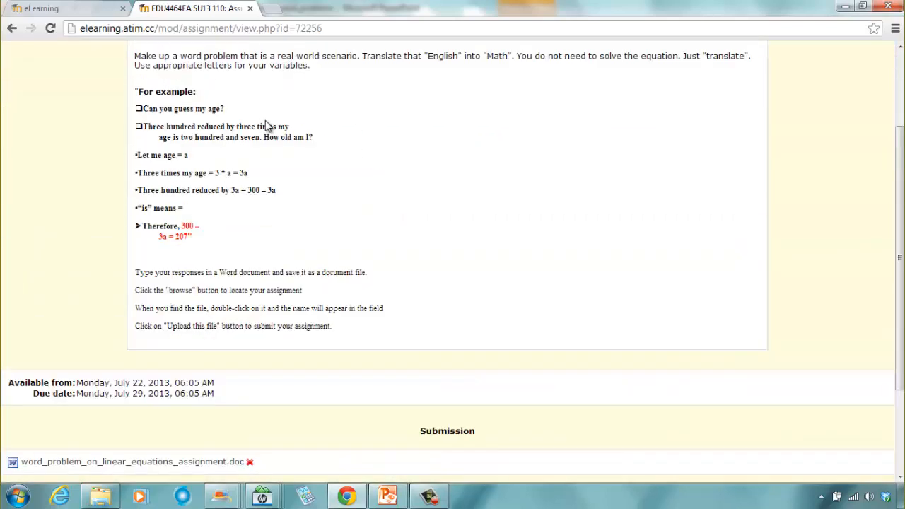
scroll(268, 127, down, 2)
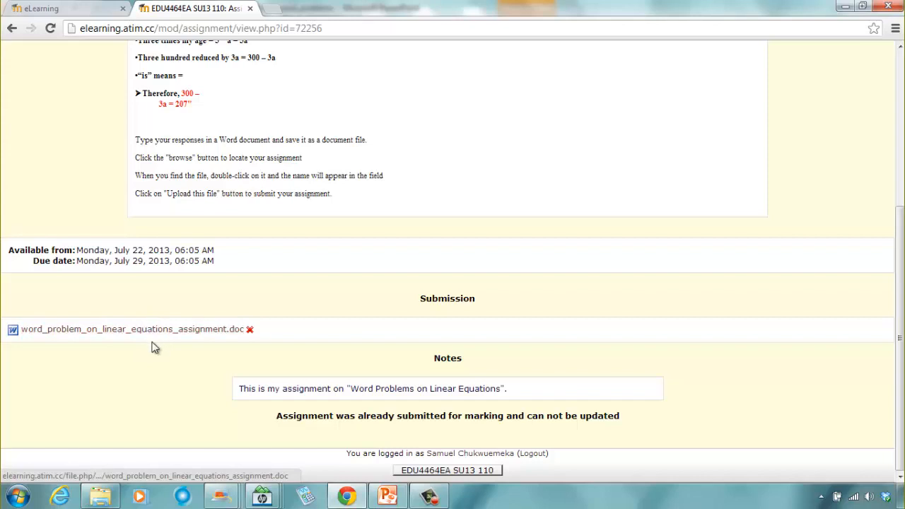
Download the submitted word_problem_on_linear_equations_assignment.doc and open it in Word with editing enabled.
click(124, 334)
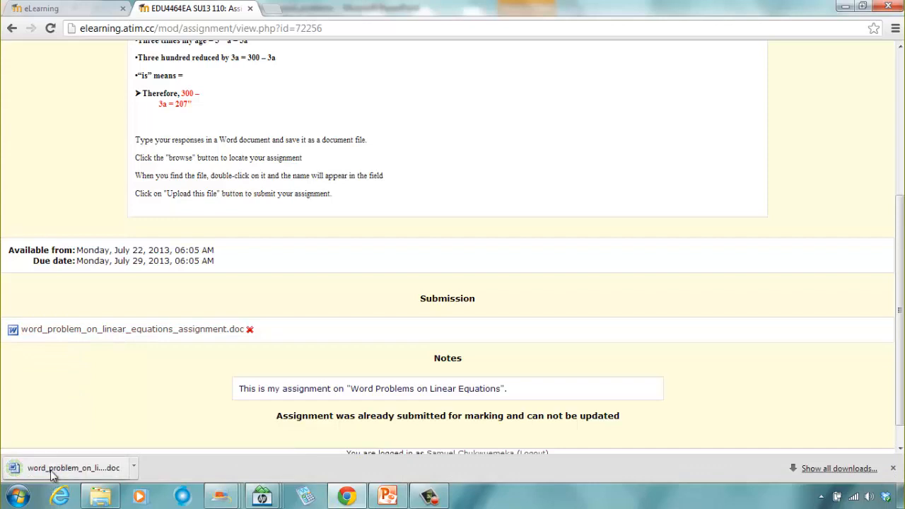
click(53, 473)
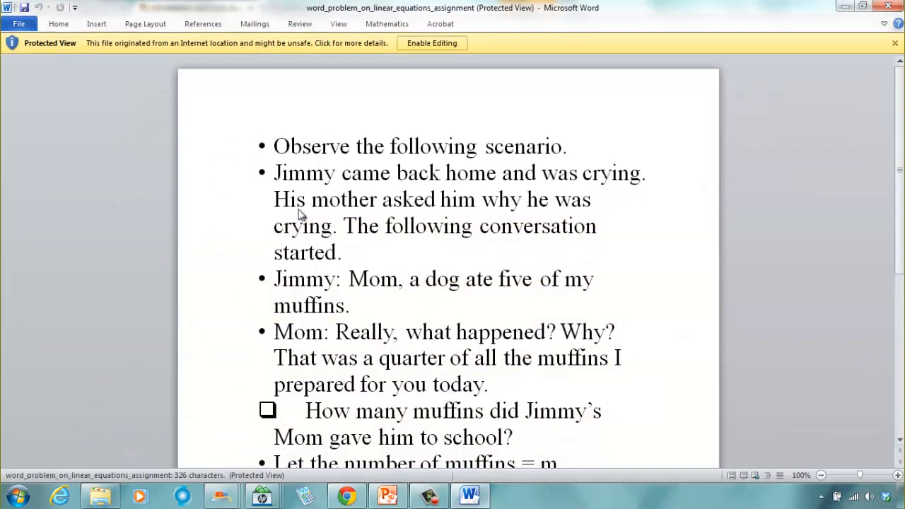
click(434, 43)
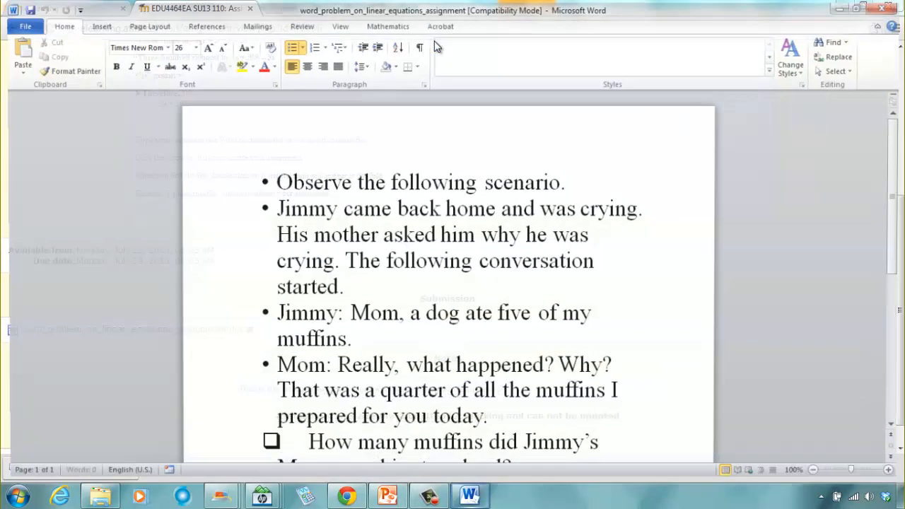
Read through the submitted Word document, from the muffin scenario to the final translated equation.
scroll(464, 287, down, 5)
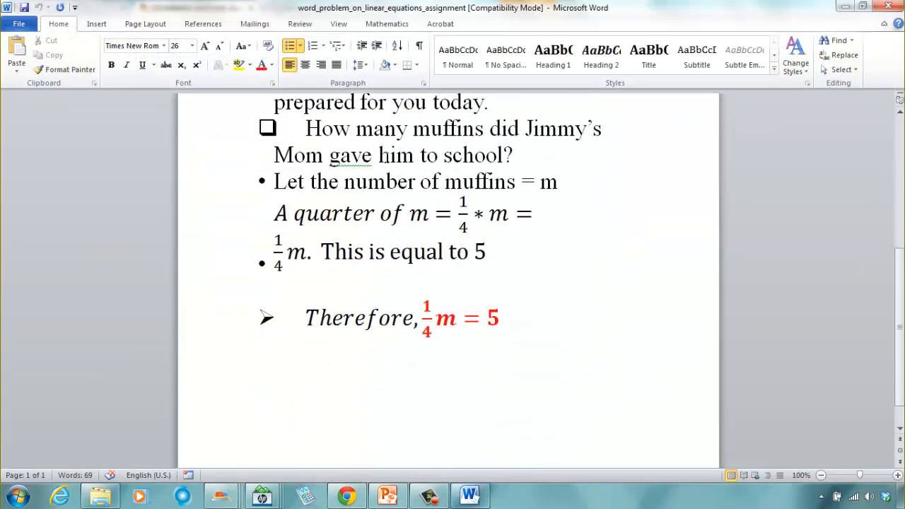
scroll(386, 316, up, 5)
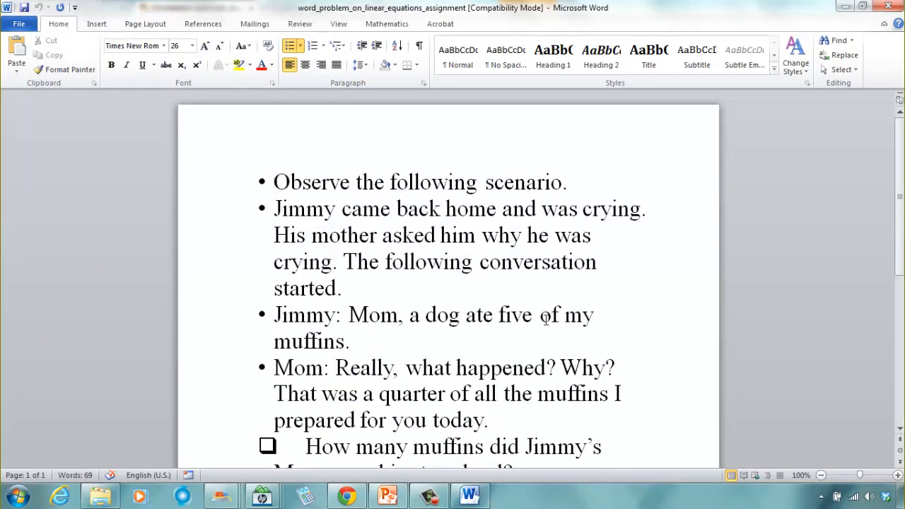
scroll(510, 248, down, 2)
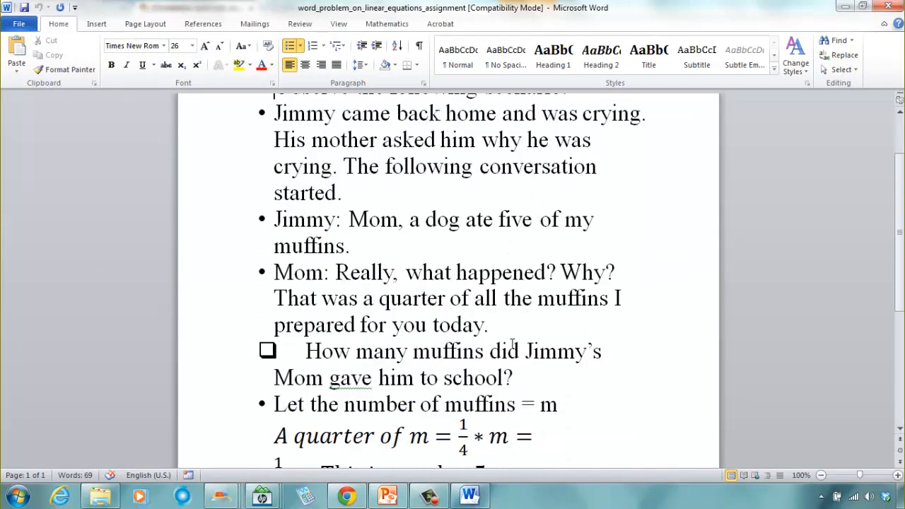
scroll(510, 249, up, 2)
scroll(514, 336, down, 3)
scroll(514, 337, up, 3)
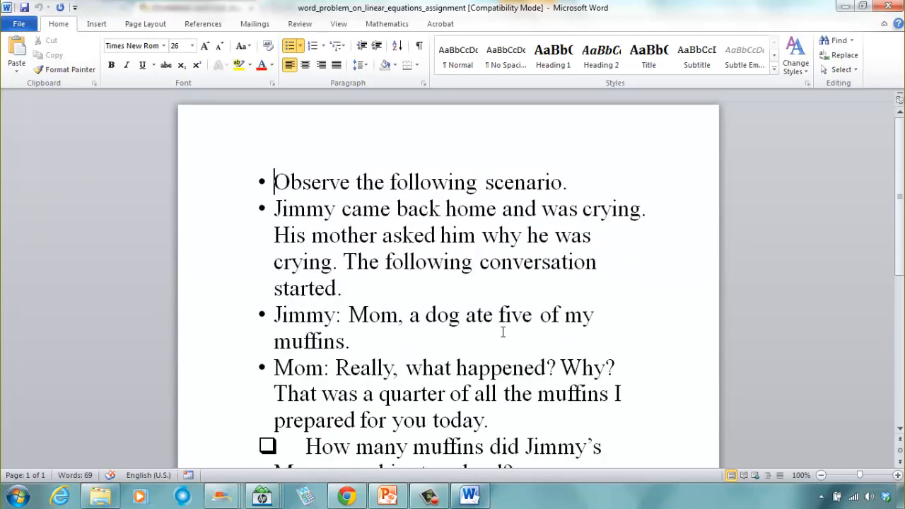
scroll(505, 327, down, 4)
Switch back to Chrome, go to the EDU4464EA SU13 110 course page and look over its weekly outline.
click(347, 497)
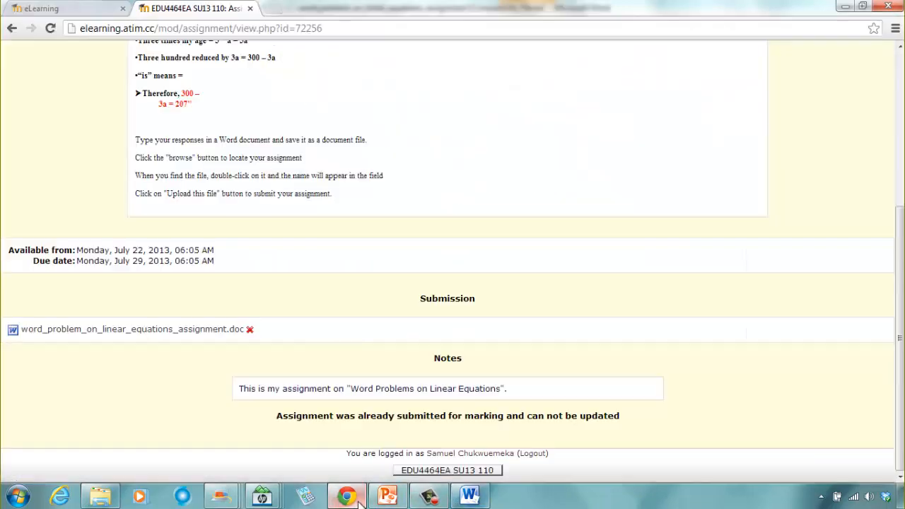
scroll(409, 381, up, 5)
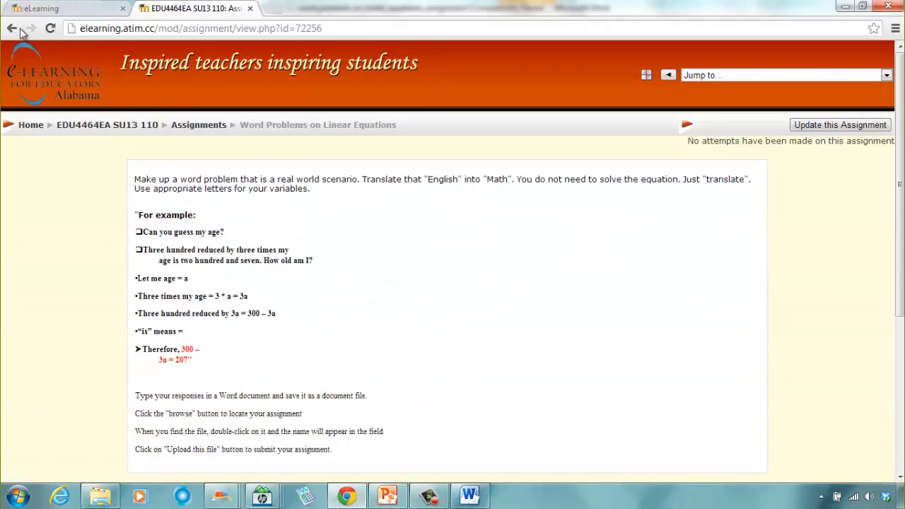
click(92, 126)
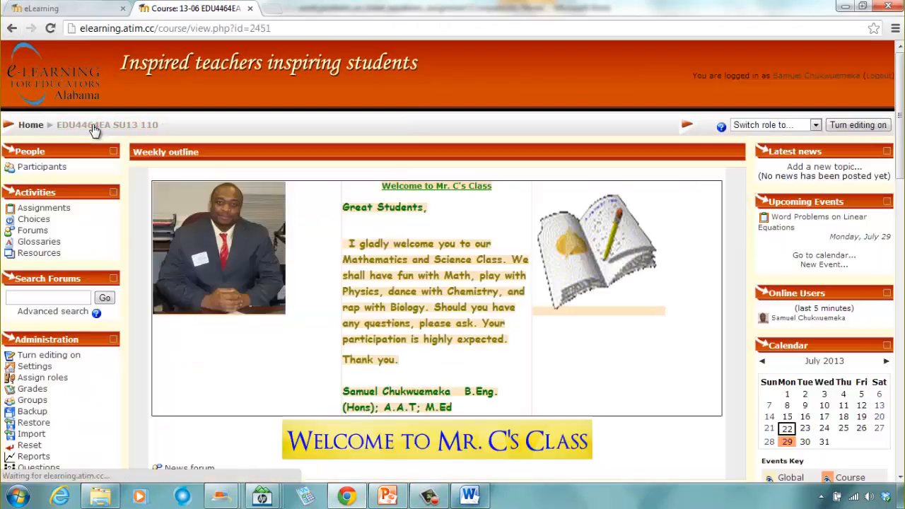
scroll(265, 190, down, 3)
scroll(273, 206, up, 3)
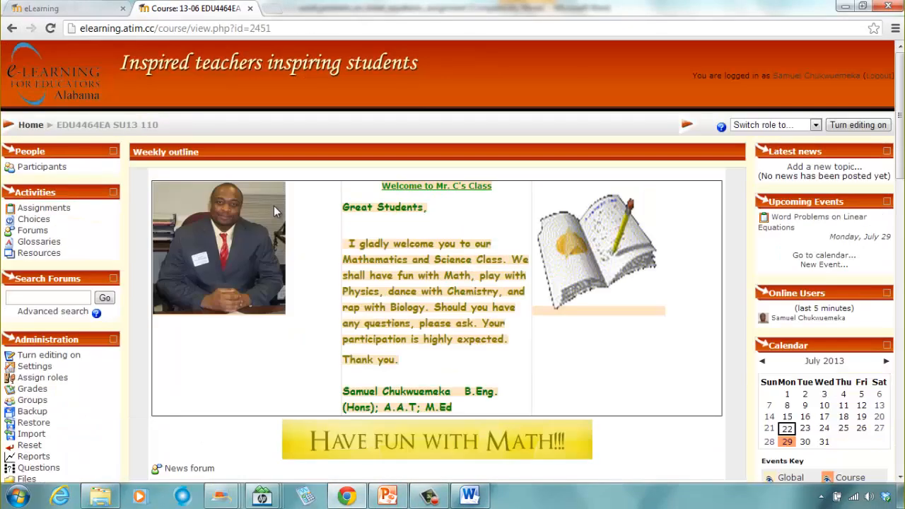
scroll(276, 220, down, 6)
scroll(294, 226, up, 5)
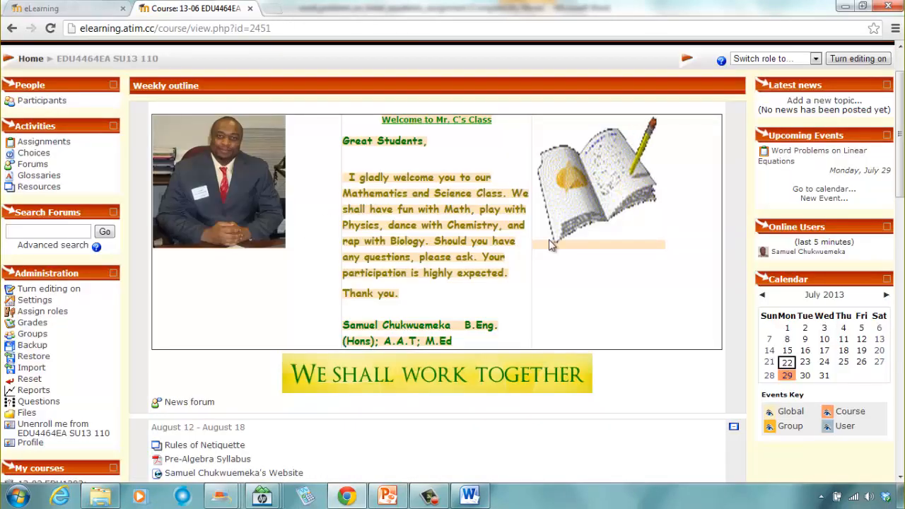
scroll(551, 243, up, 1)
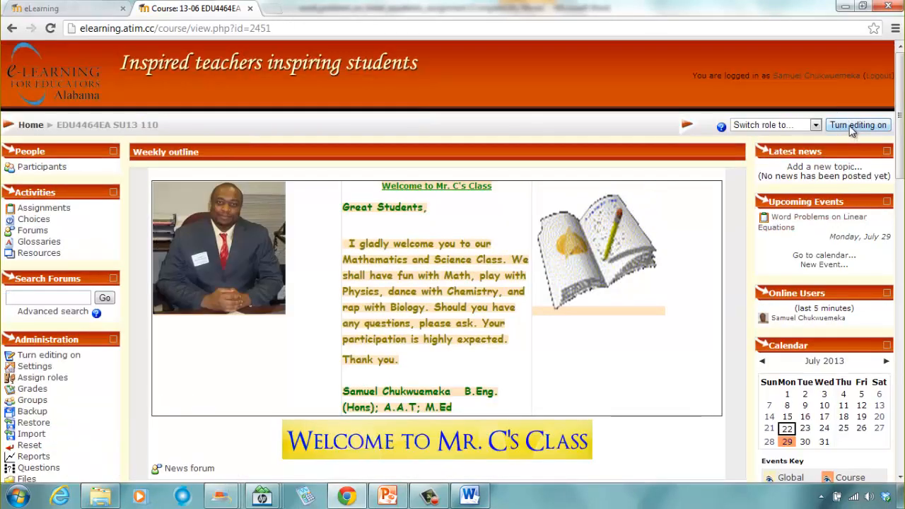